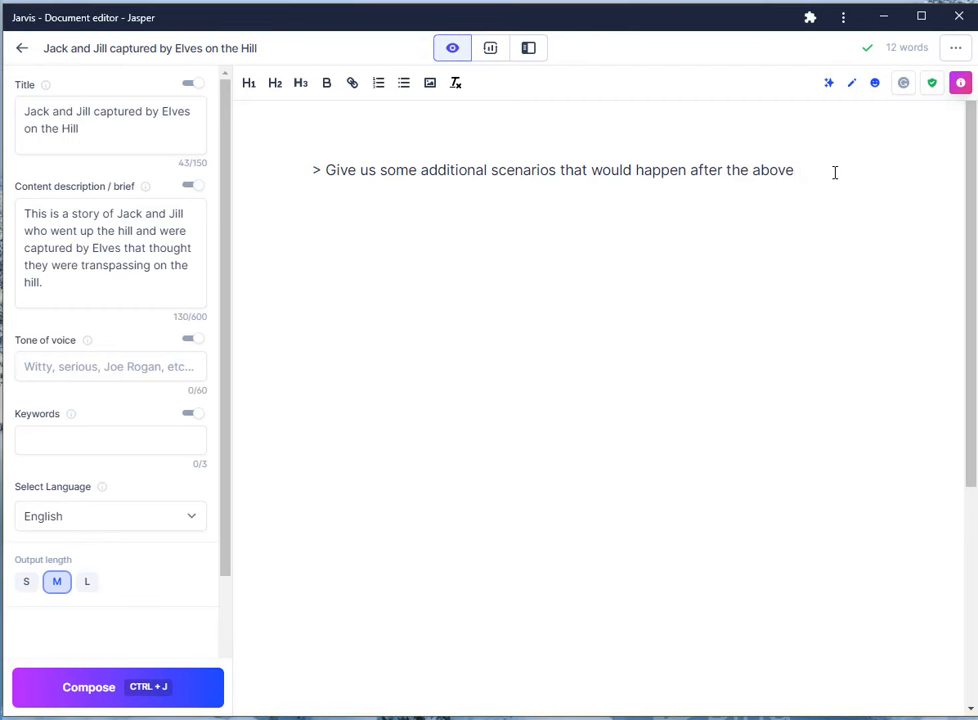
Step: Run the prompt "> Give us some additional scenarios that would happen after the above" and compose a continuation of its output
key("ctrl+Return")
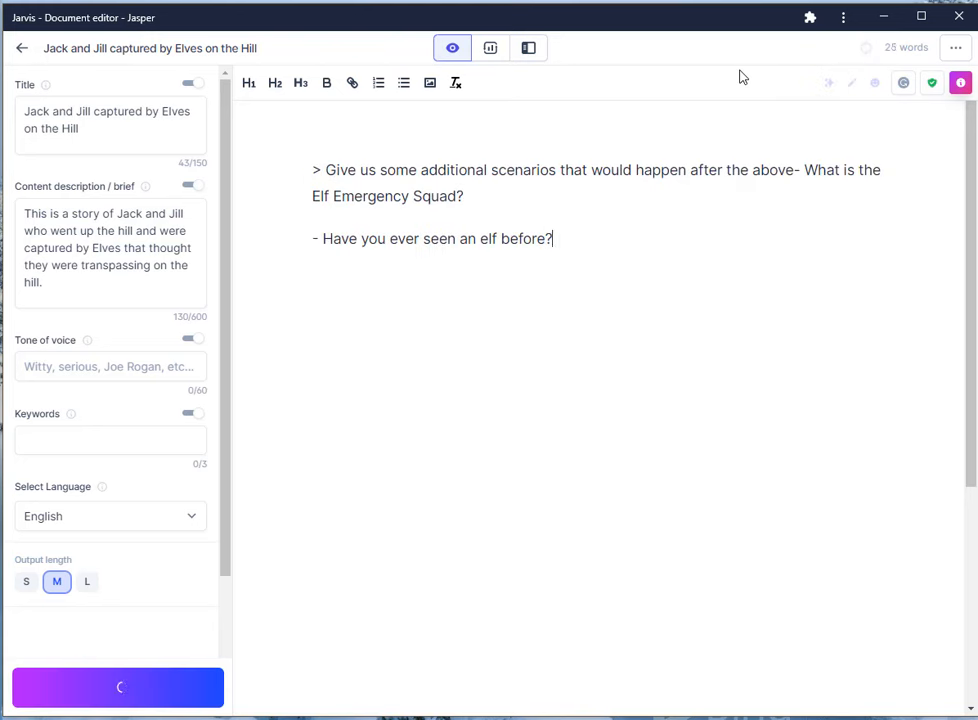
key("ctrl+j")
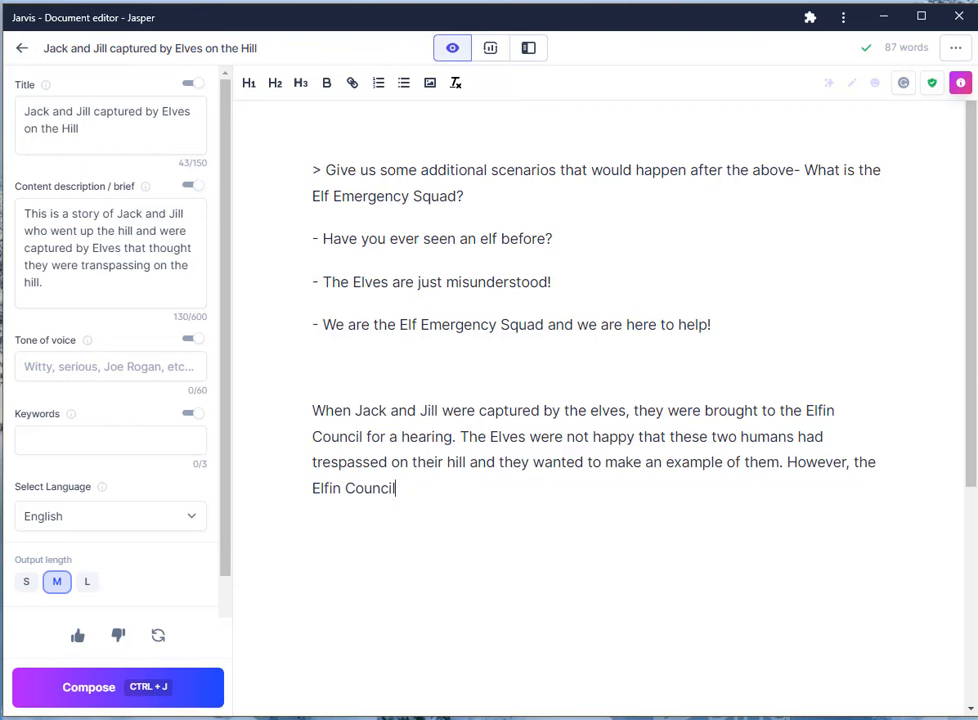
Step: Add to the content brief: "They were captured by the Elf Emergency Squad, and taken to the Elfin Council where they would plead their case."
left_click(121, 277)
type("Th")
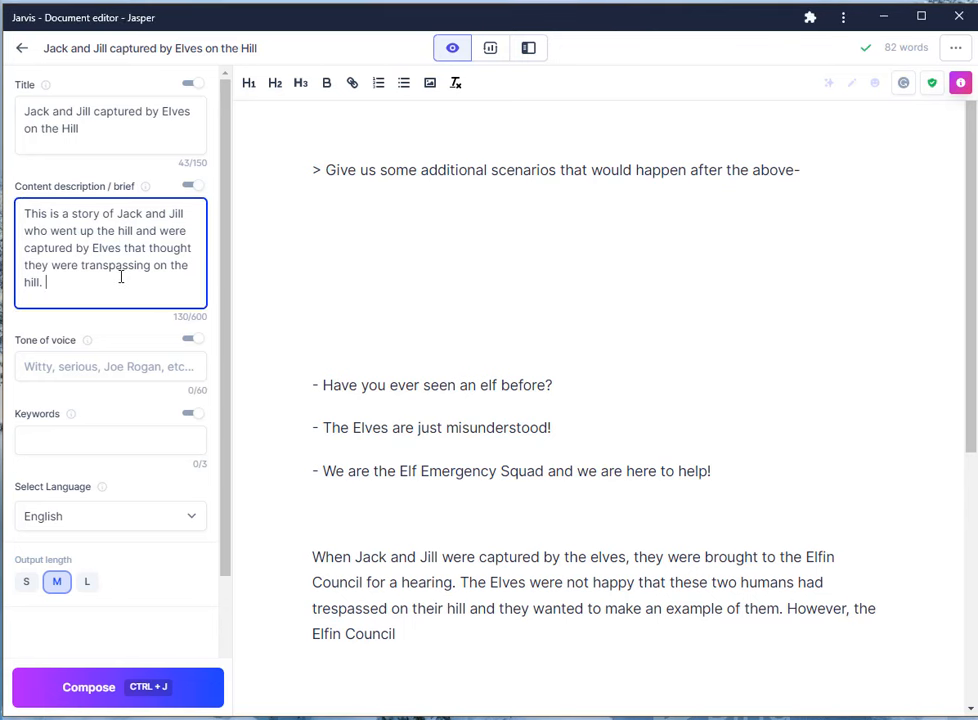
type("ey were ca")
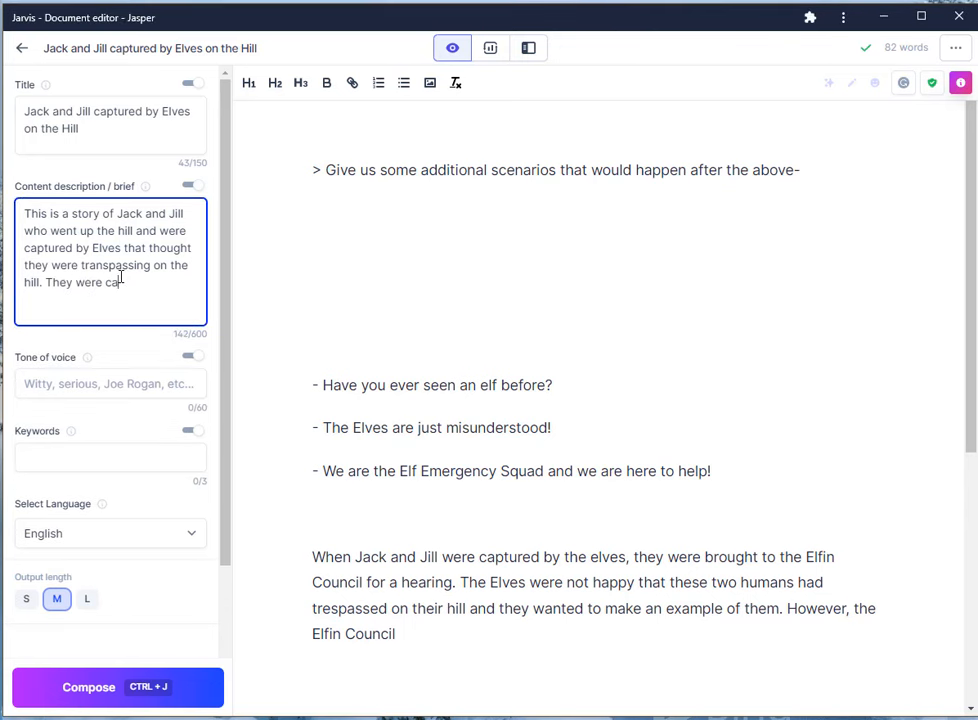
type("ptured by the Elf Emerge")
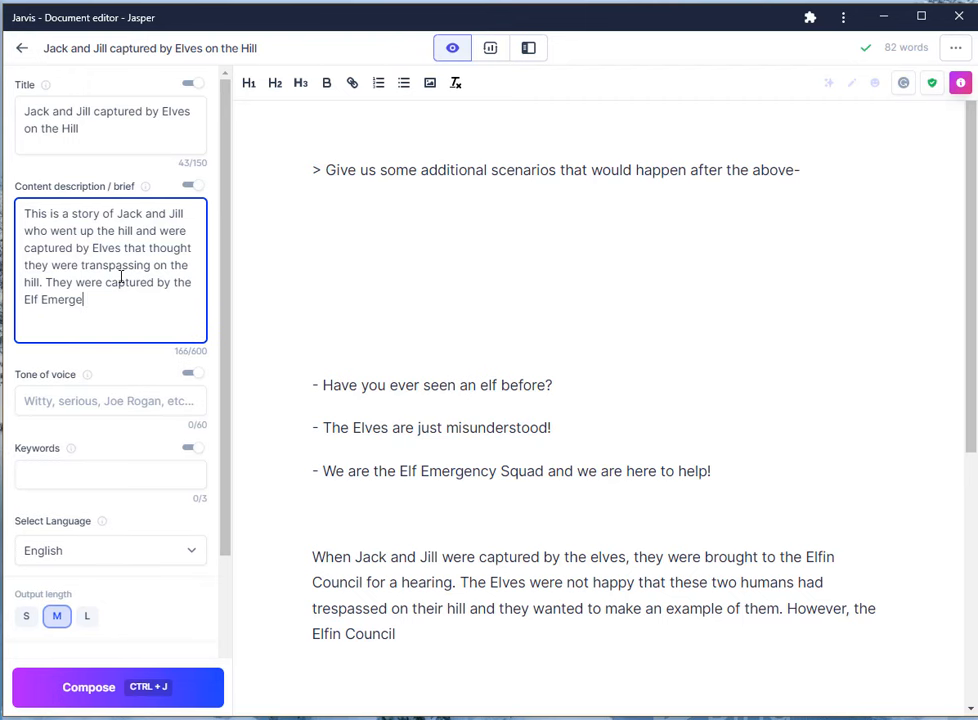
type("ncy Squad, and taken to the Elfin Counc")
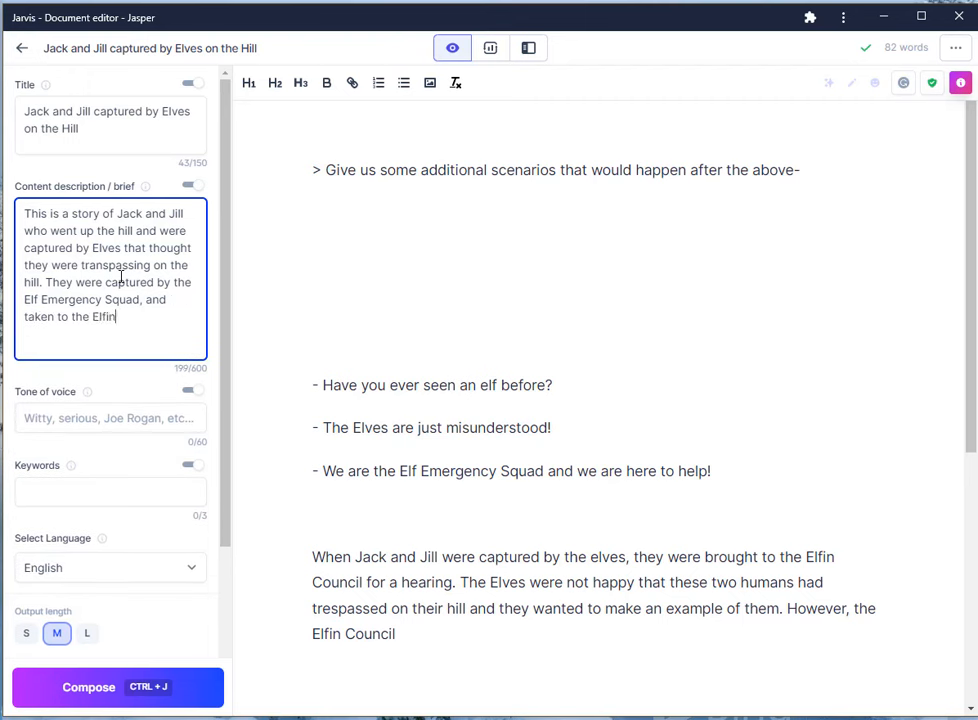
type("il")
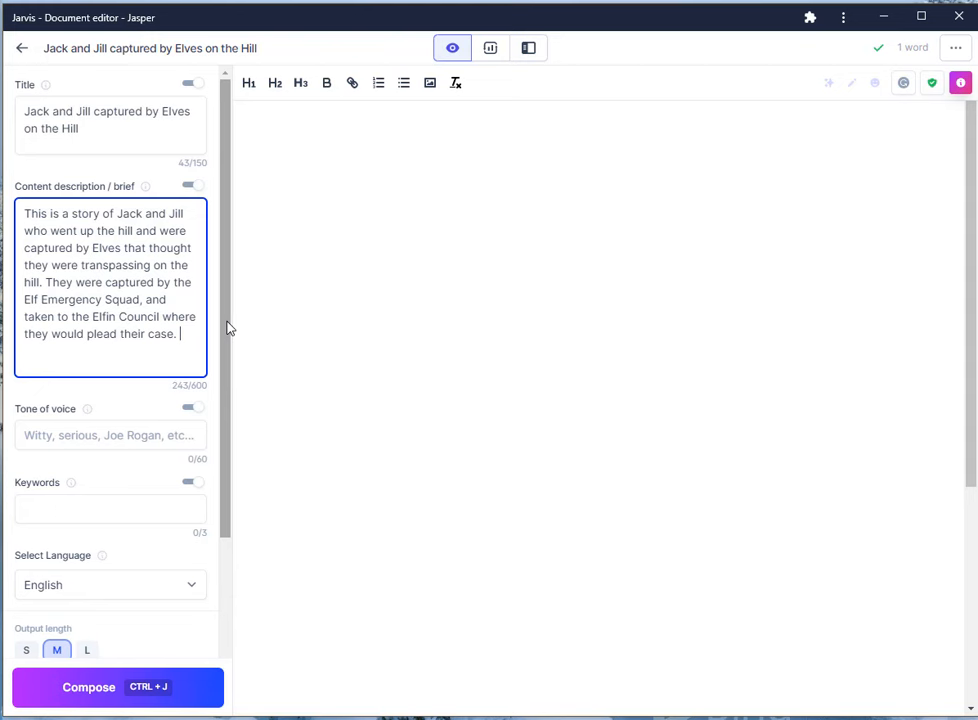
Step: Continue the content brief with "And they were imprisoned as the council believed they were spies for the gnome people who"
type("And m")
key("BackSpace")
type("they were imprisoned")
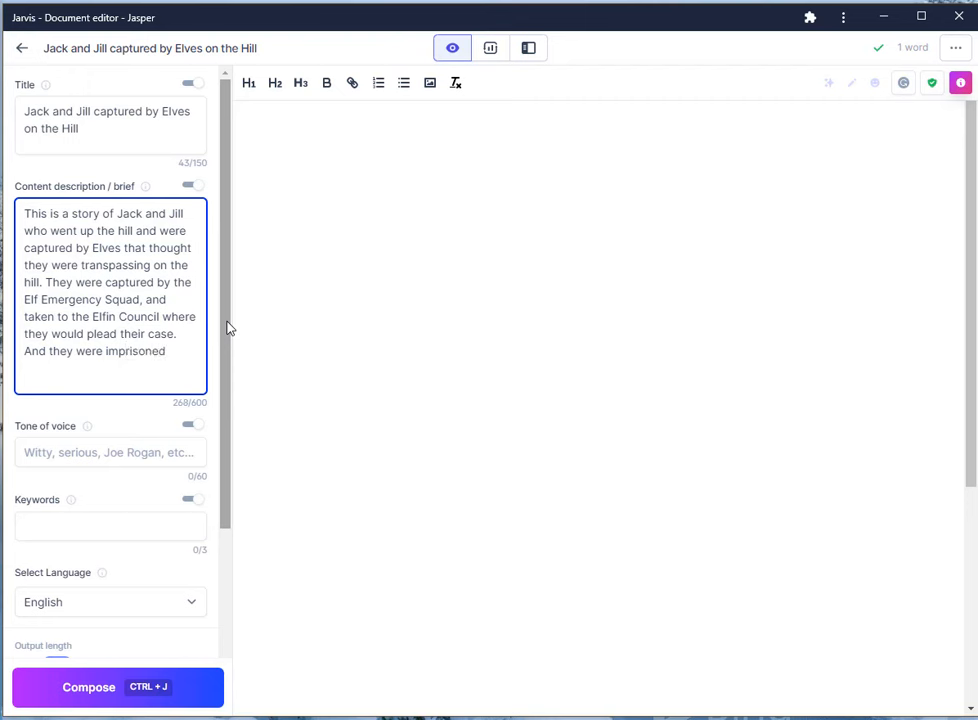
type(" as the council b")
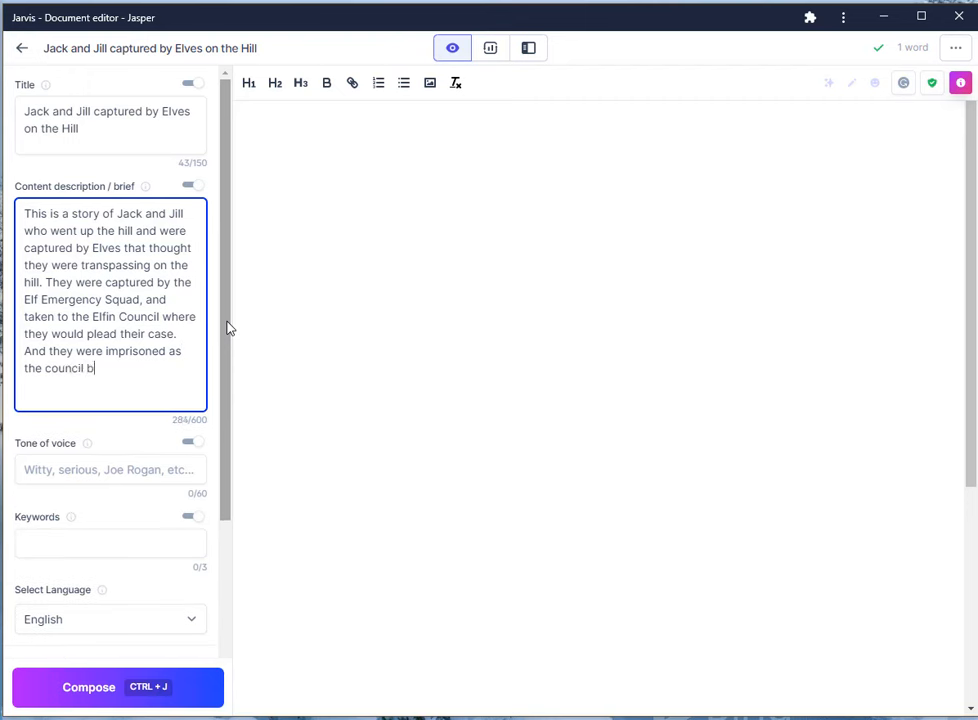
type("elieved they we")
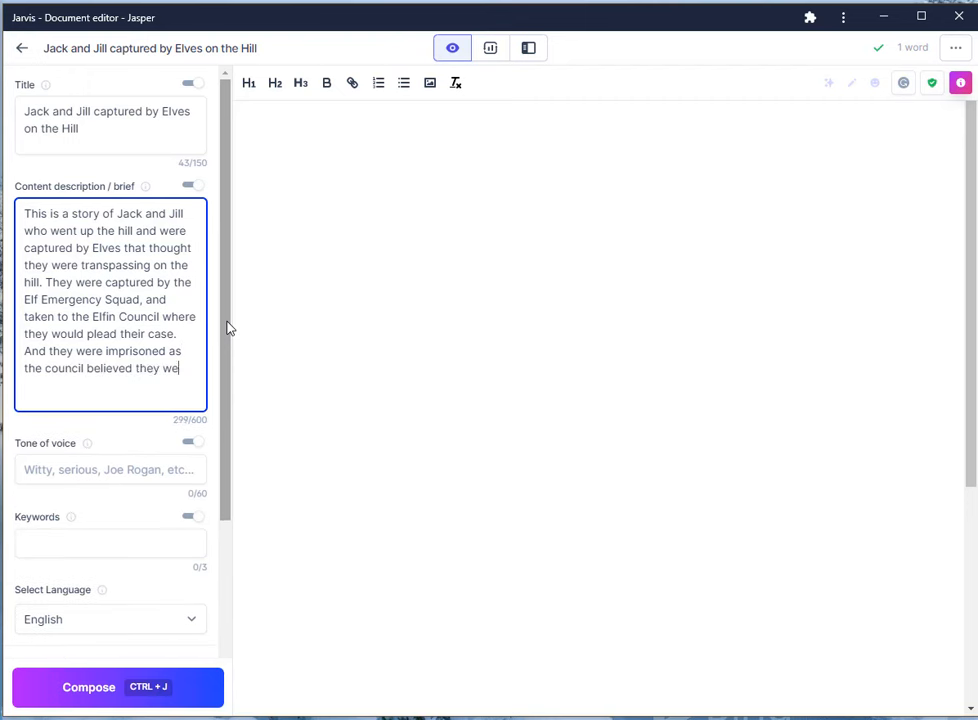
type("re spies for the ")
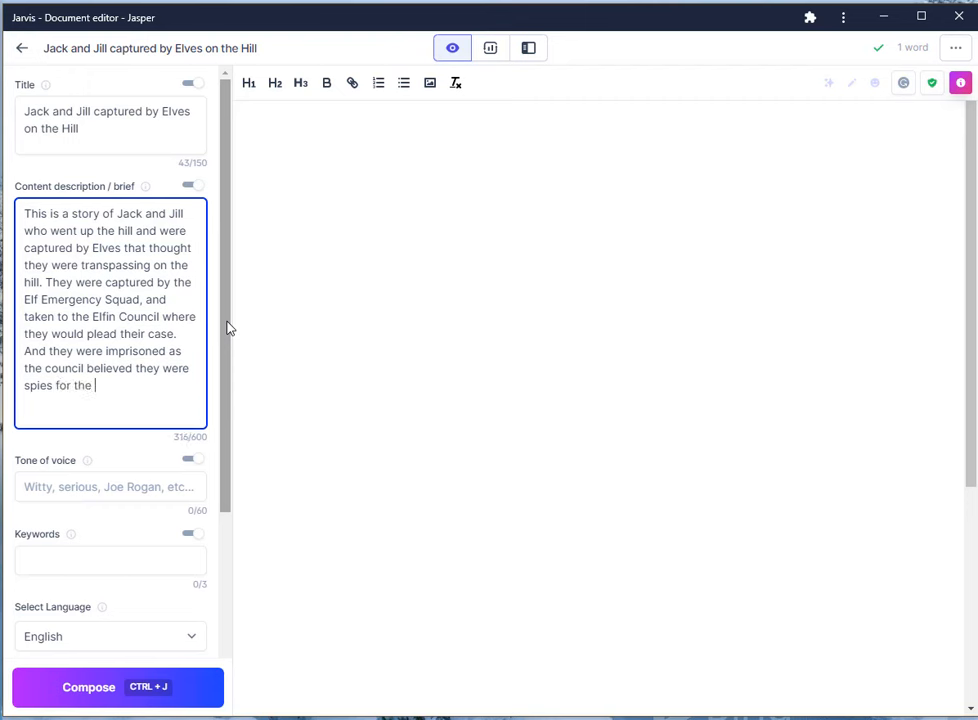
type("gnome people who ")
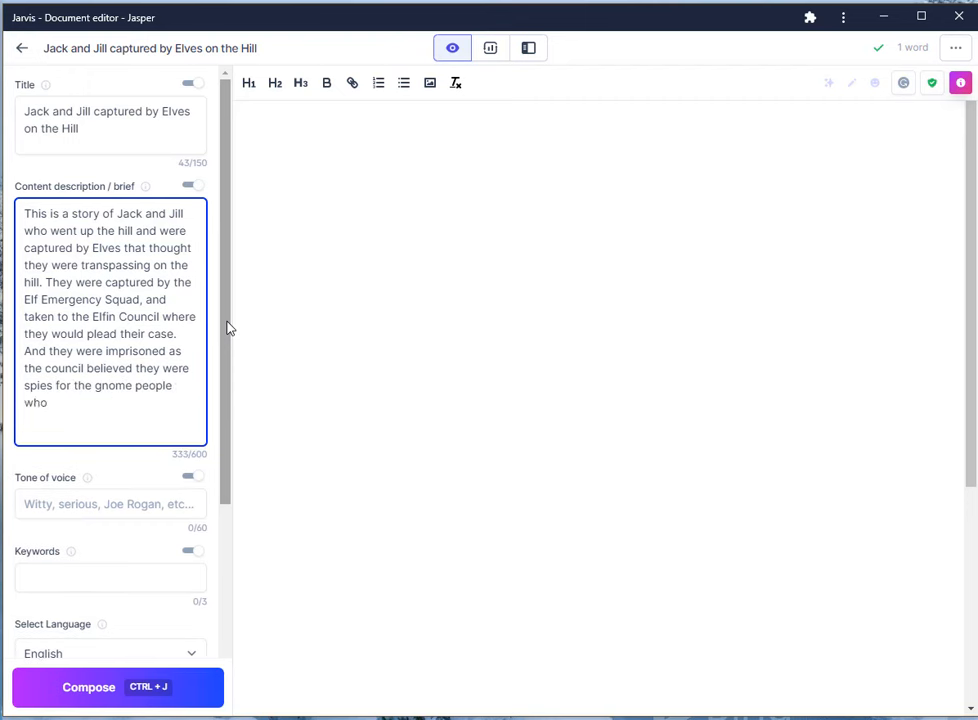
Step: Extend the brief with "lived on a mountain closeby and they were close to war with them. The duo had to find"
type("lived on a mountain closeby and ")
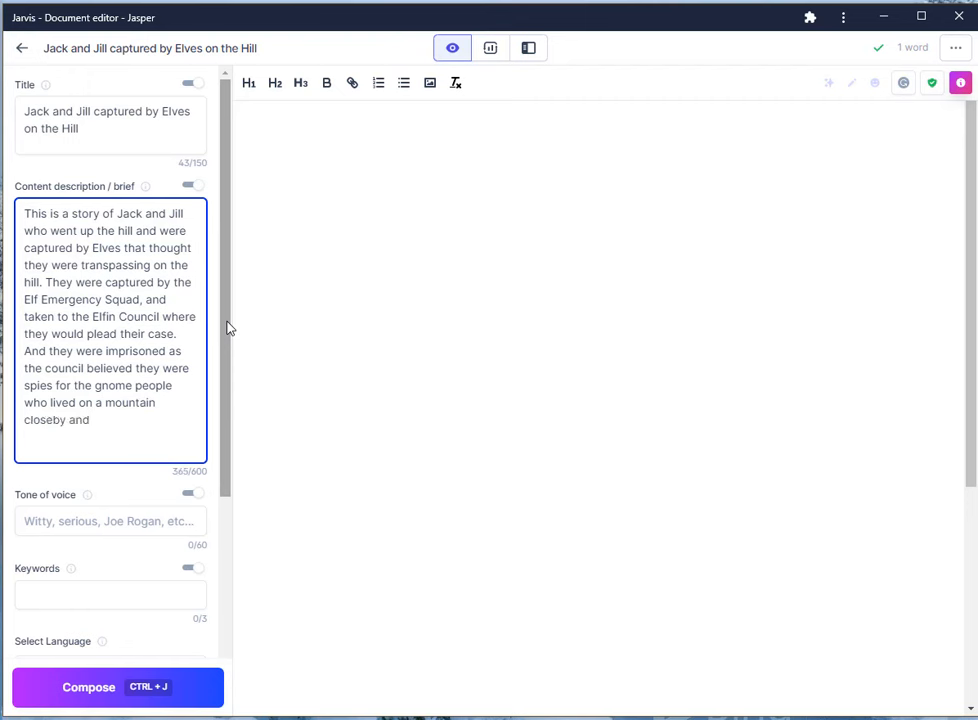
type("they we")
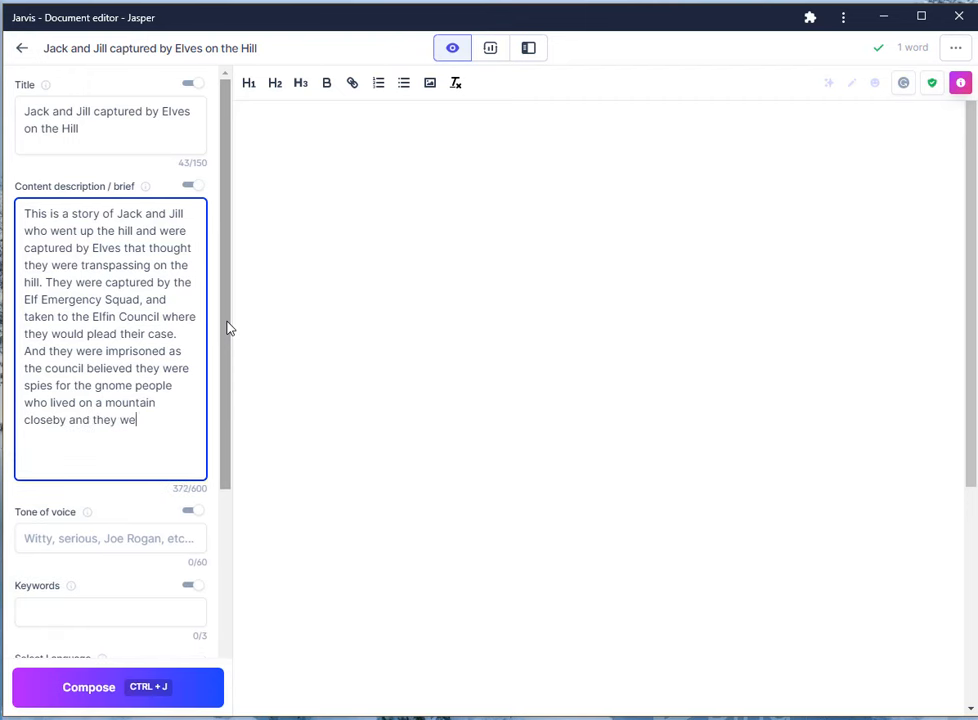
type("re close to war w")
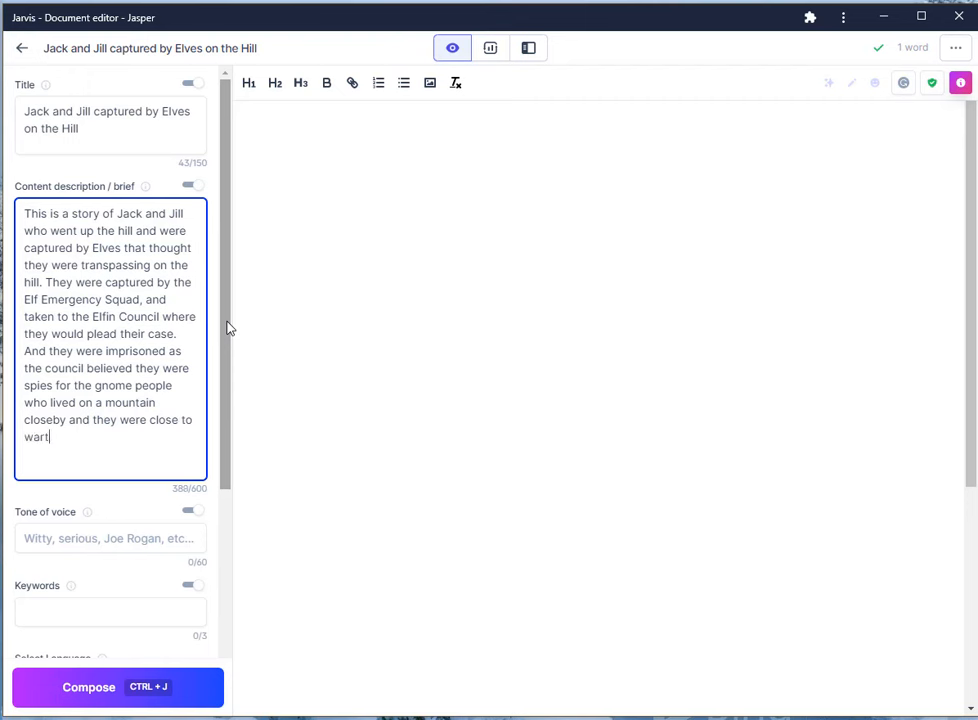
type("ith them. The duo had to find ")
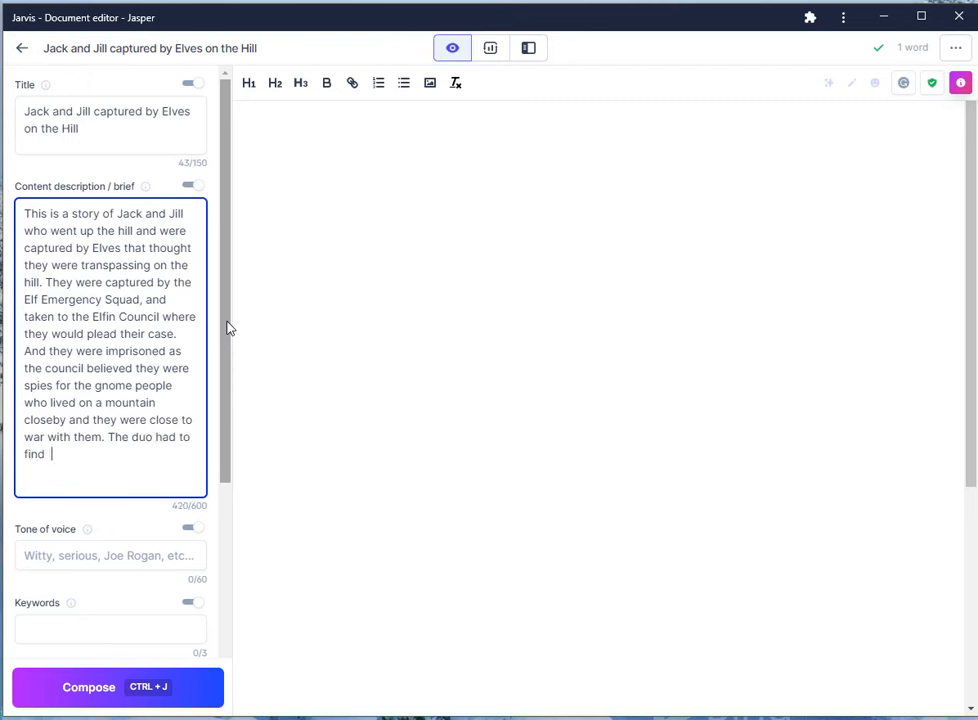
Step: Finish the brief's last sentence with "a way to get out of here and make peace."
type("a w")
key("BackSpace")
key("BackSpace")
key("BackSpace")
key("BackSpace")
type("a way to get")
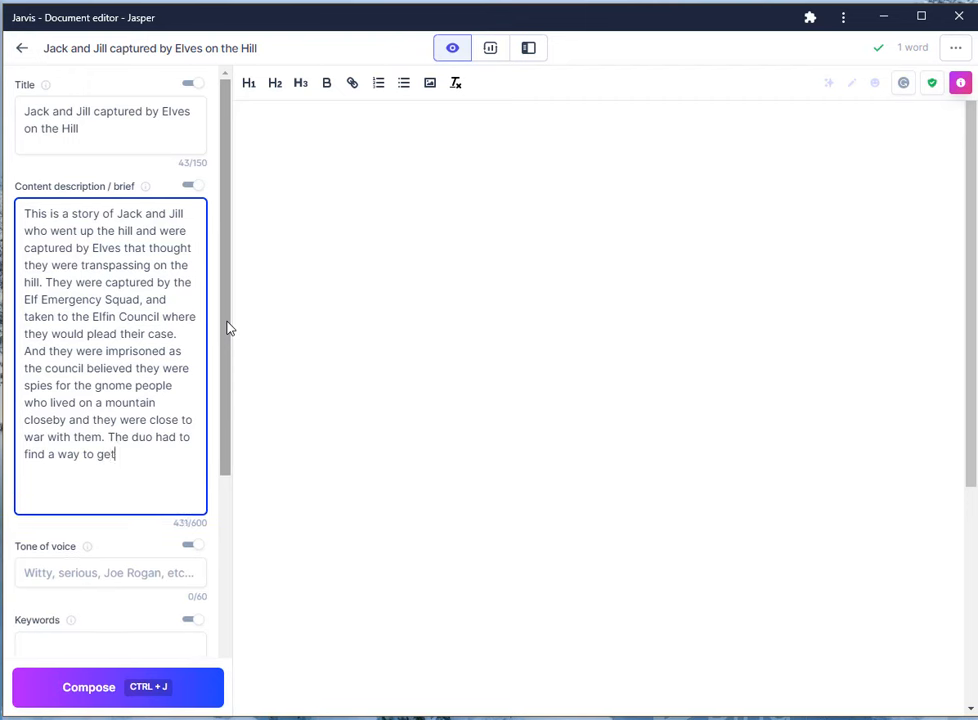
type(" out of here and ")
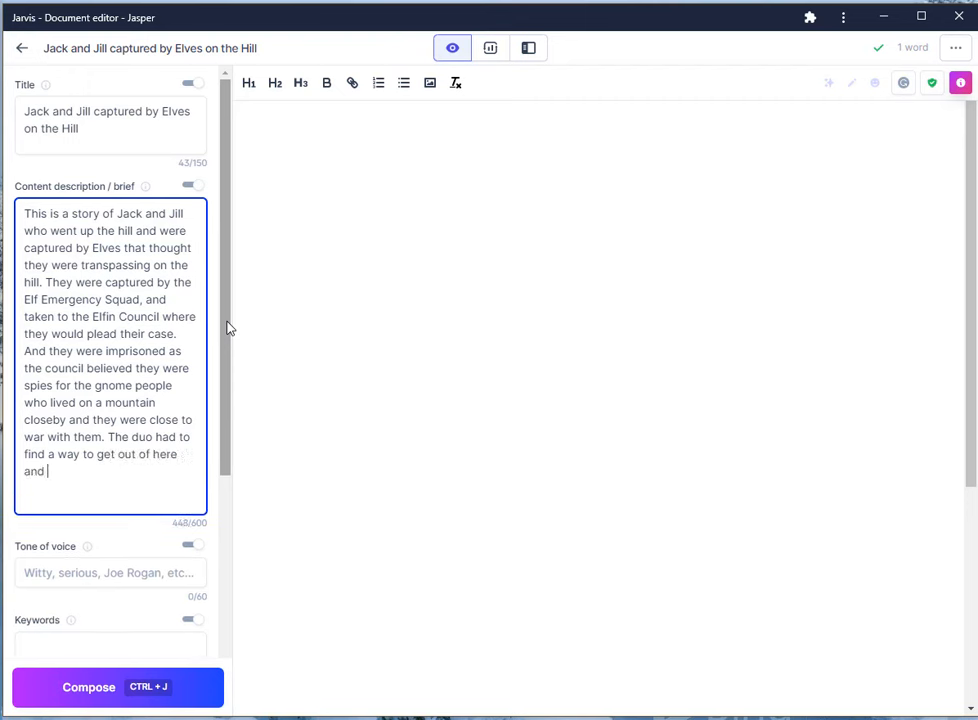
type("make peace.")
Step: Write the prompt "> Write a descriptive introductory paragraph to this story before they are captured" in the empty document
left_click(345, 148)
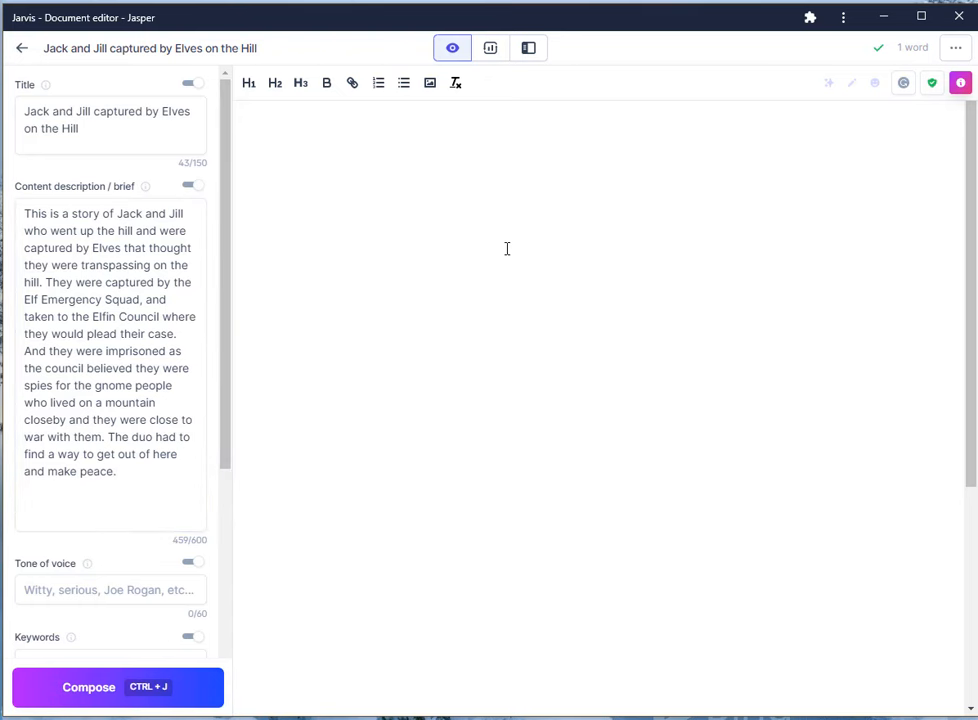
type("> Write a descriptive ")
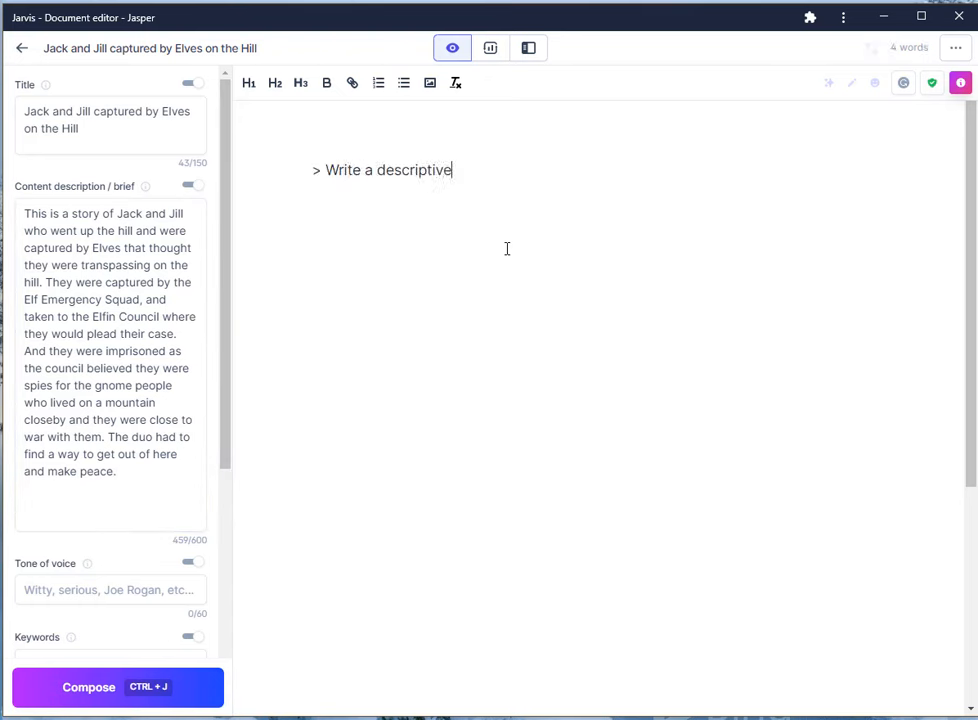
type("introductory gr")
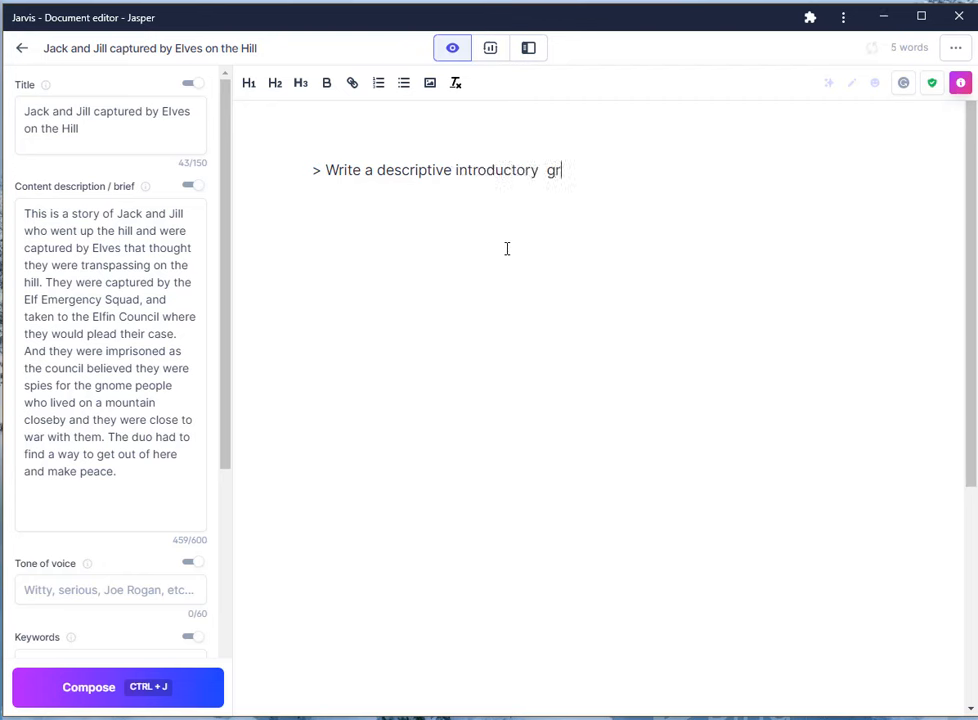
key("BackSpace")
key("BackSpace")
type("paragraph")
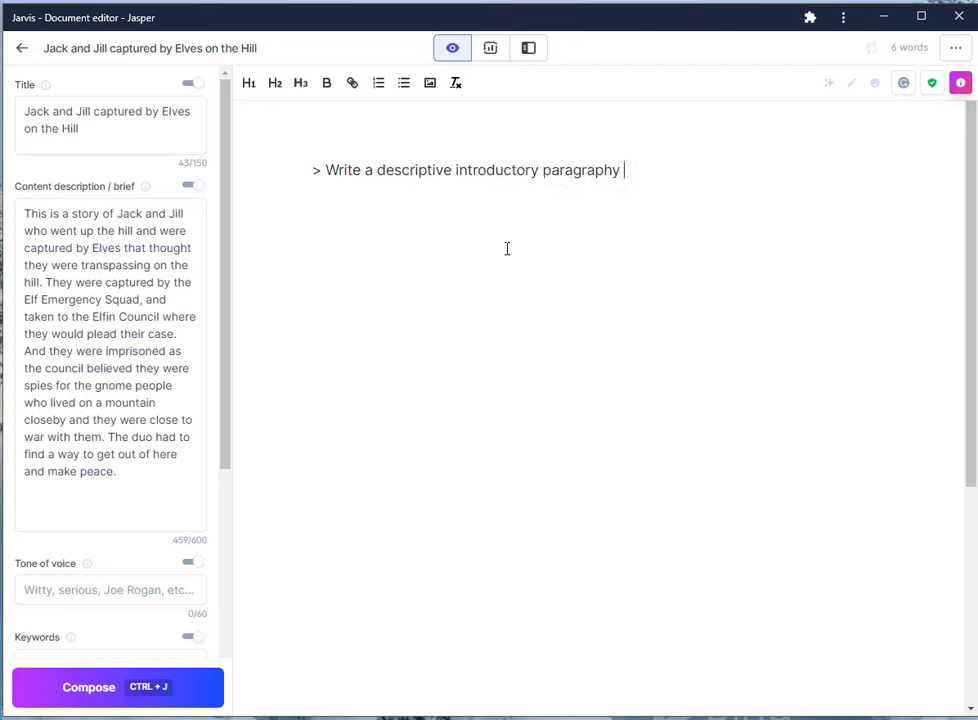
type(" to this story before")
key("BackSpace")
key("BackSpace")
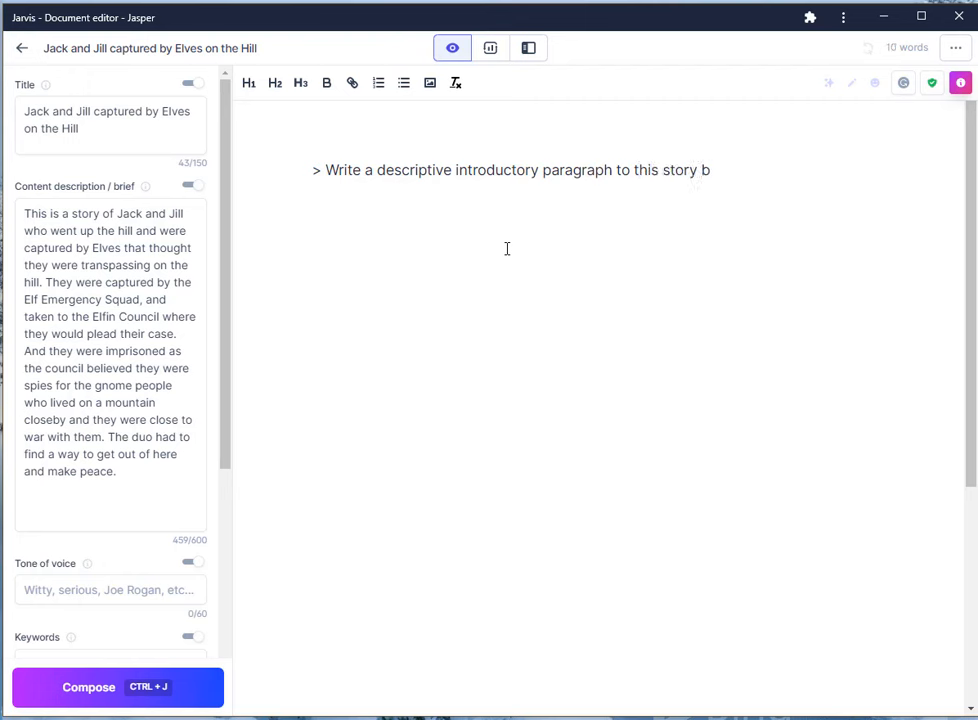
type("efore they are cap")
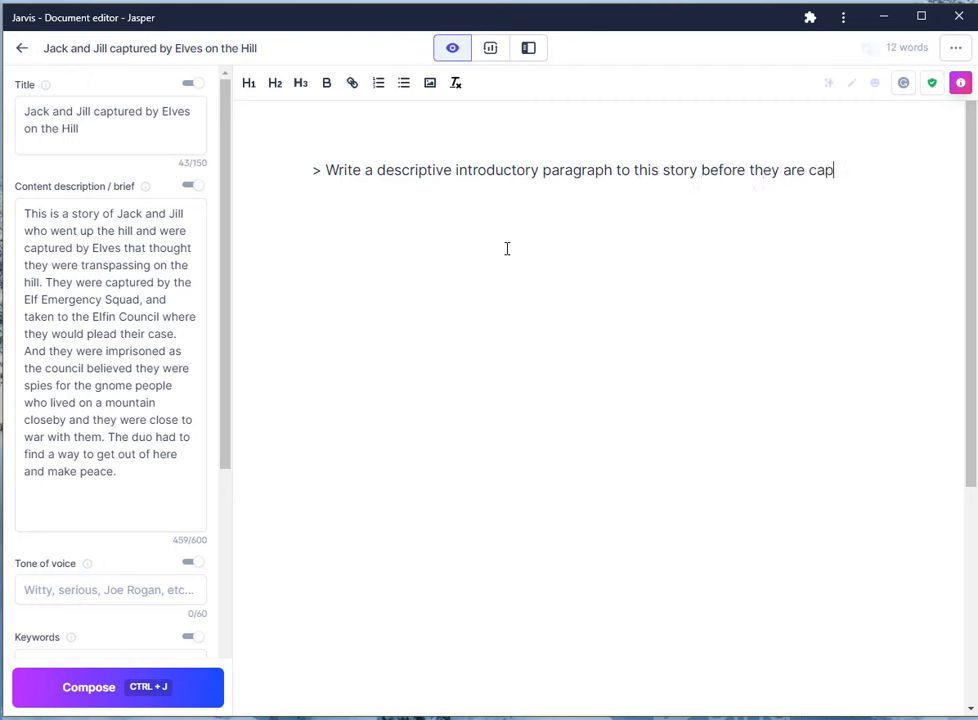
type("tured")
Step: Compose the introductory paragraph from the prompt and put the generated text in its own paragraph below the prompt
key("ctrl+j")
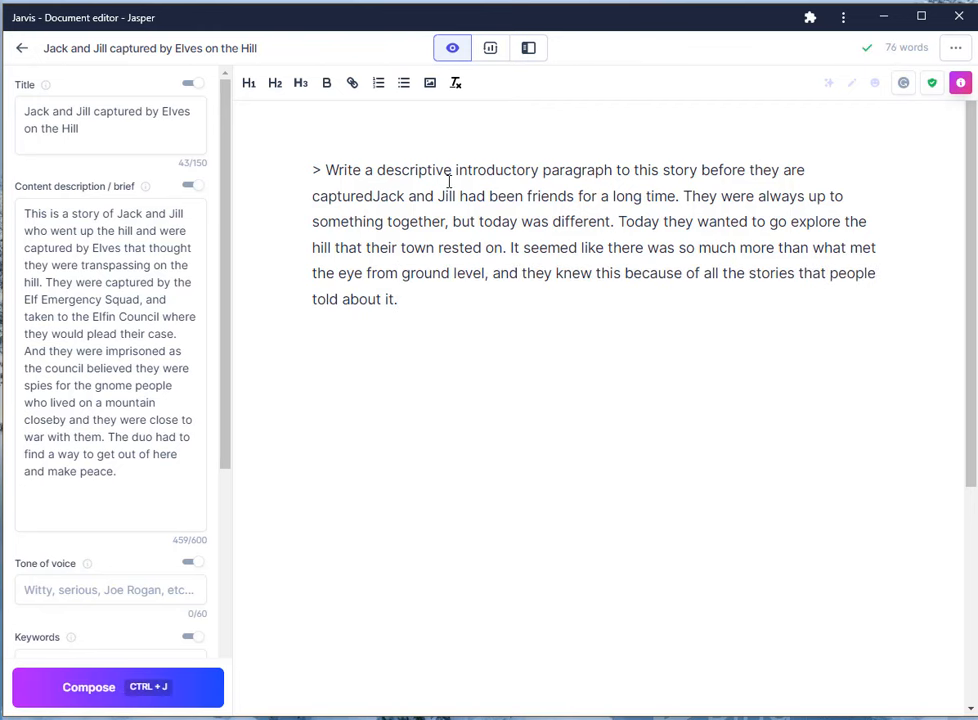
left_click(375, 197)
key("Return")
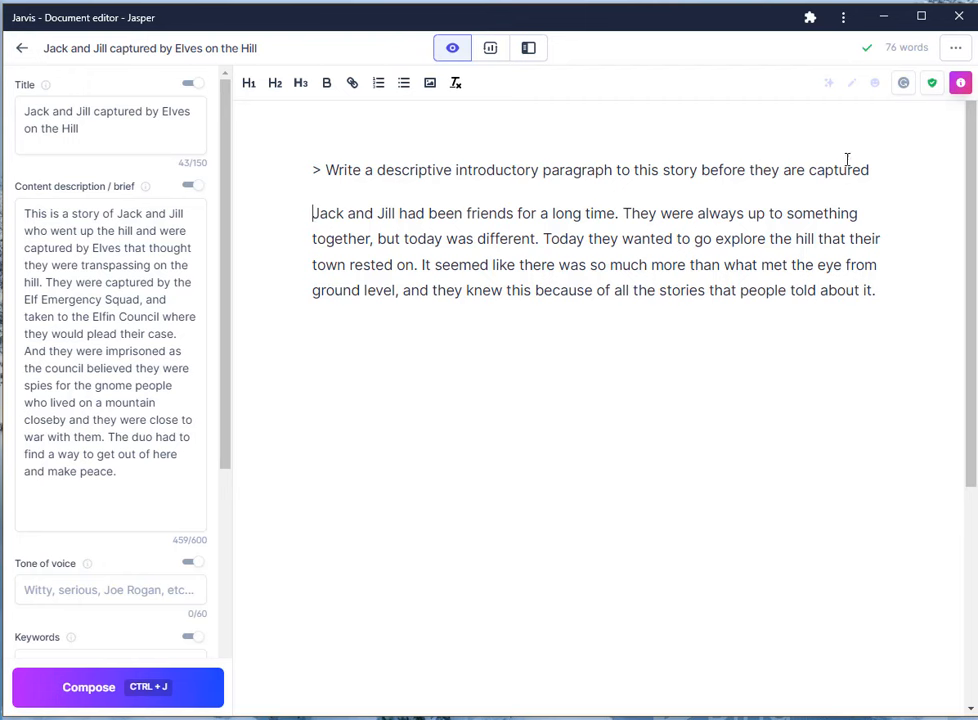
Step: Compose a second introductory paragraph from the same prompt and separate it from the prompt line
left_click(886, 171)
key("ctrl+j")
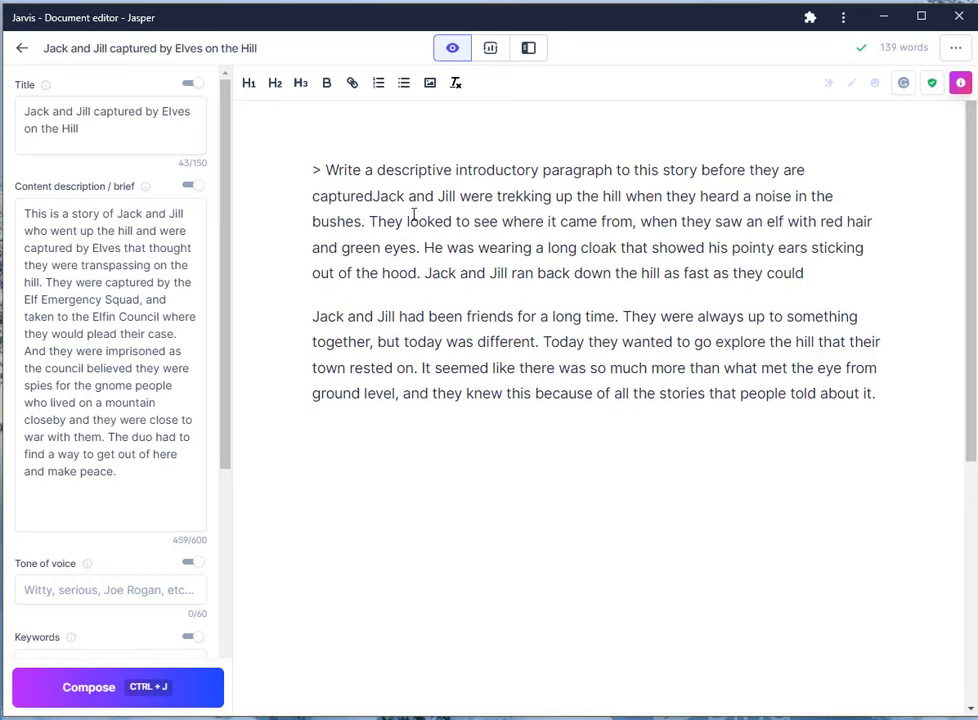
left_click(374, 196)
key("Return")
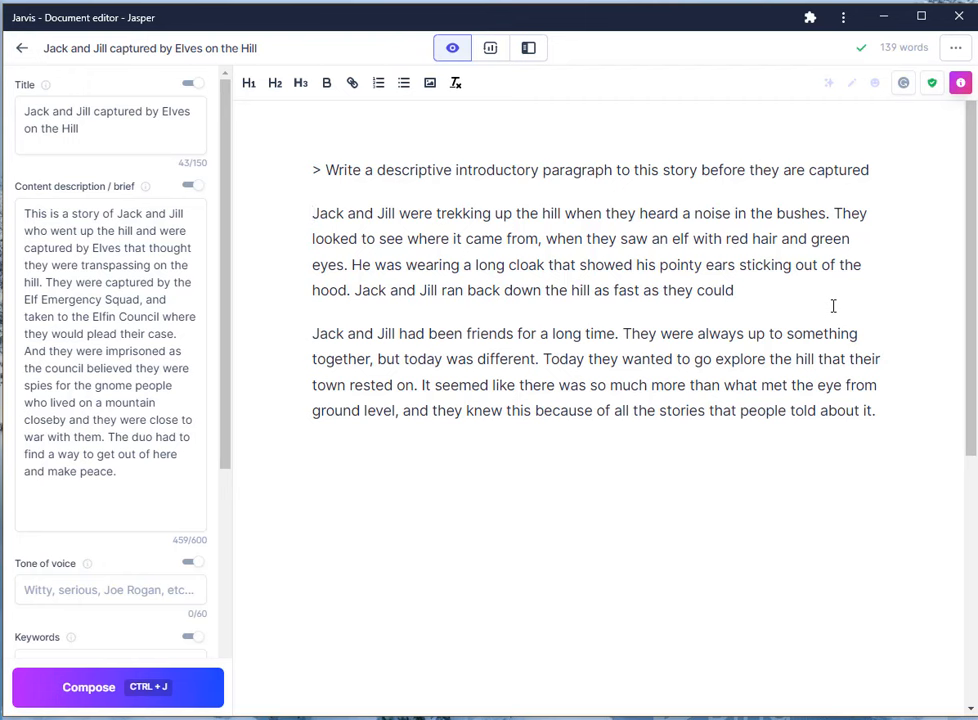
left_click_drag(893, 419, 295, 334)
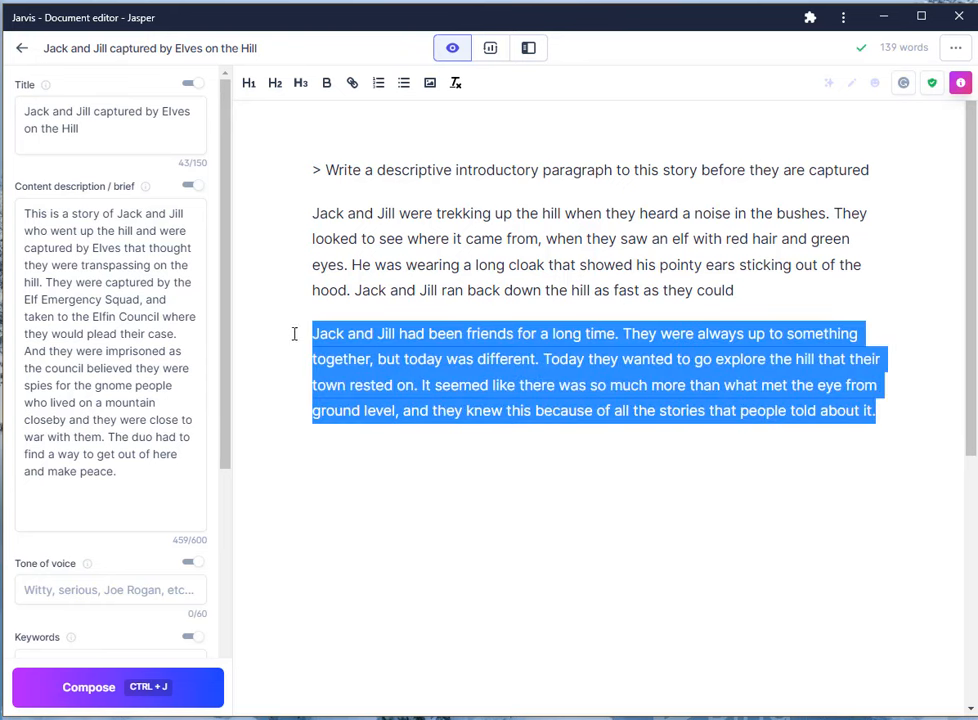
left_click_drag(893, 408, 337, 334)
left_click(891, 421)
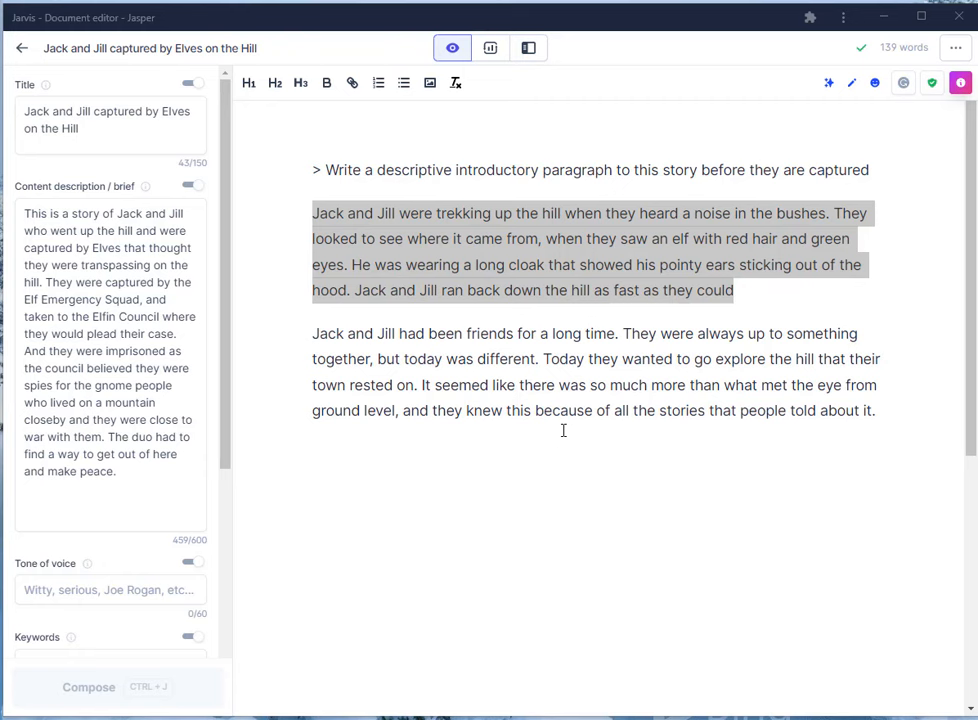
Step: Delete the generated paragraph about Jack and Jill trekking up the hill and seeing an elf
left_click(738, 294)
left_click_drag(738, 294, 319, 212)
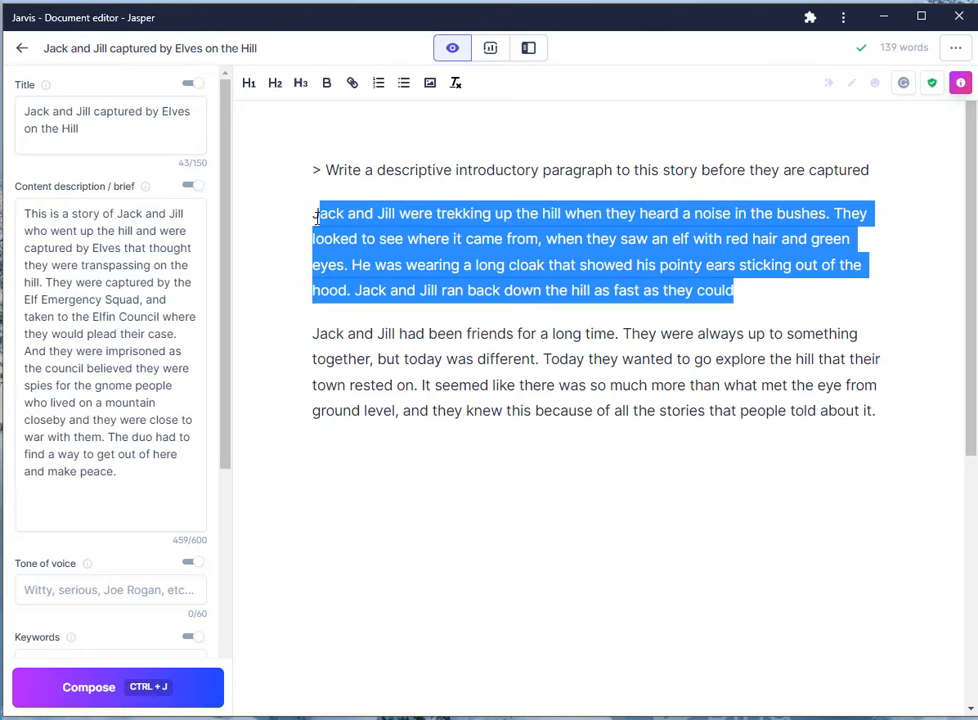
key("BackSpace")
key("BackSpace")
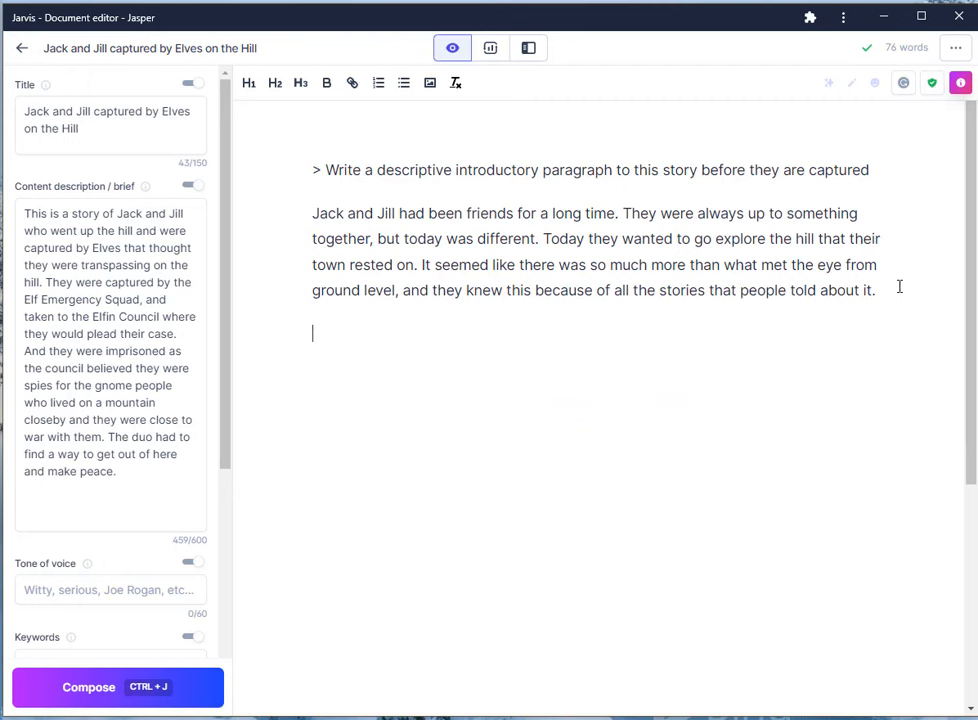
Step: Start a new paragraph after the introduction with "They heard about the elves and a distant group of creatures, known as the gnomes that"
type("They heard a")
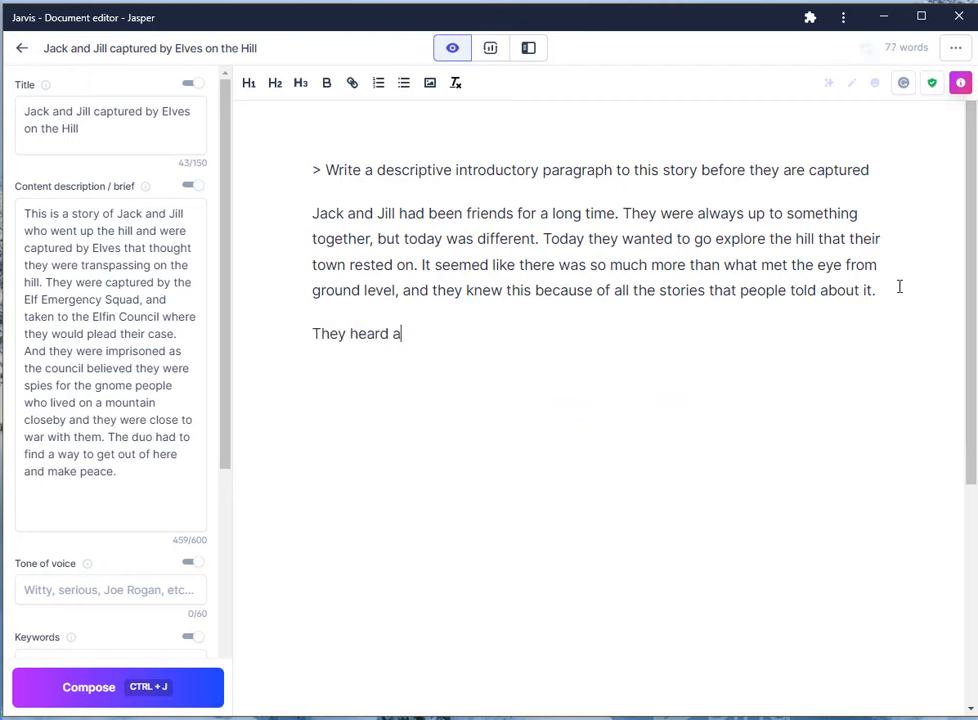
type("bout the elves and a distance")
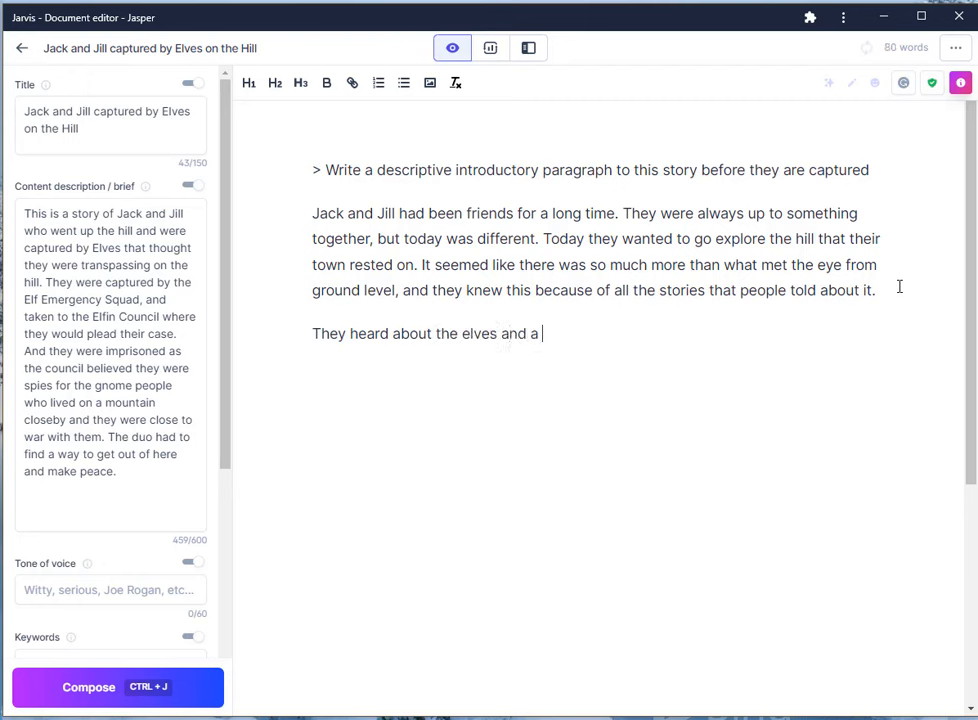
key("BackSpace")
key("BackSpace")
key("BackSpace")
type("t")
type(" cous")
key("BackSpace")
key("BackSpace")
key("BackSpace")
key("BackSpace")
type("group of ")
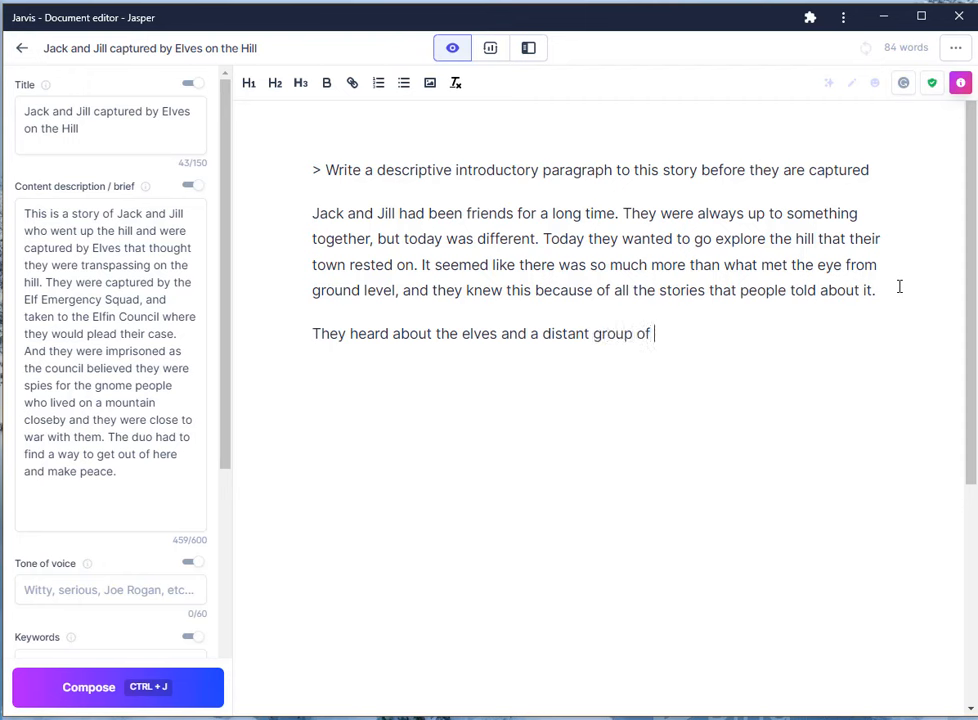
type("creatures,")
key("BackSpace")
type(", know")
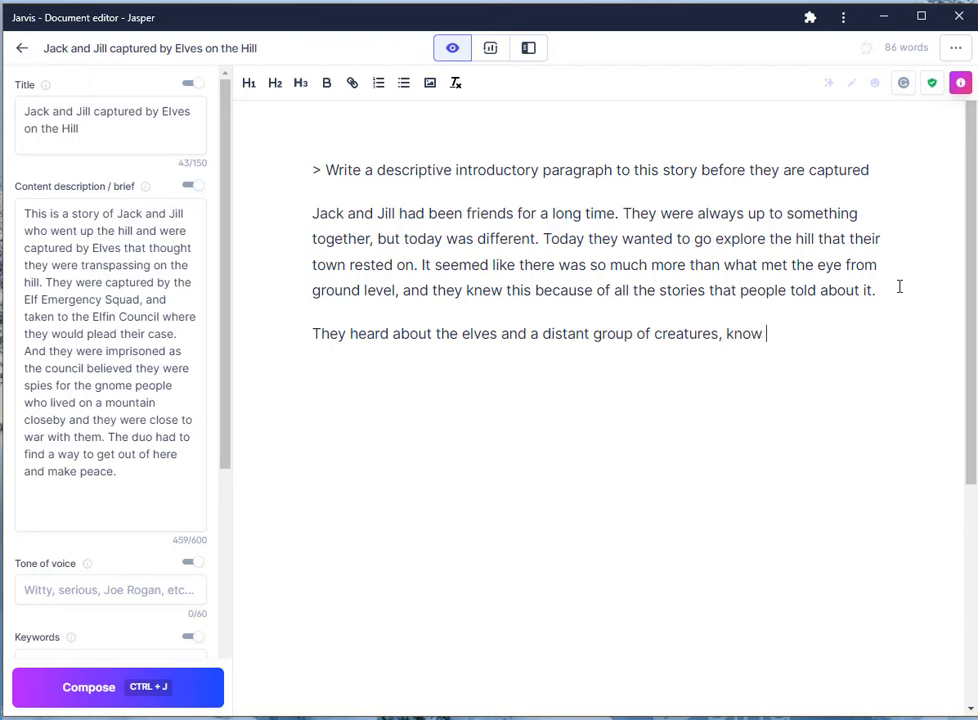
key("BackSpace")
type("n as the k")
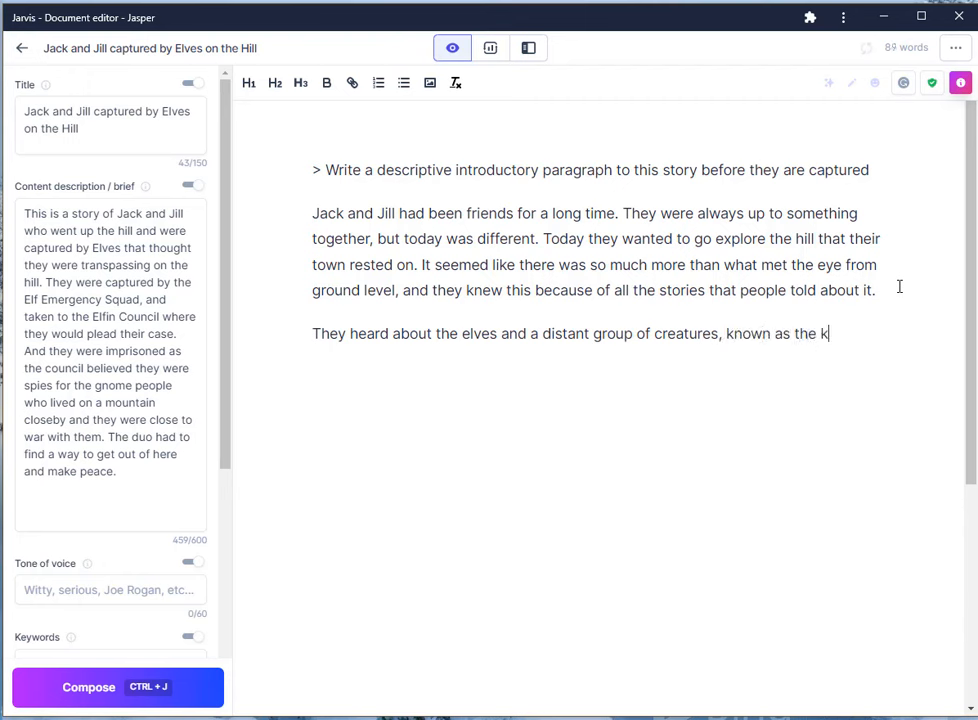
key("BackSpace")
type("gnomes that ")
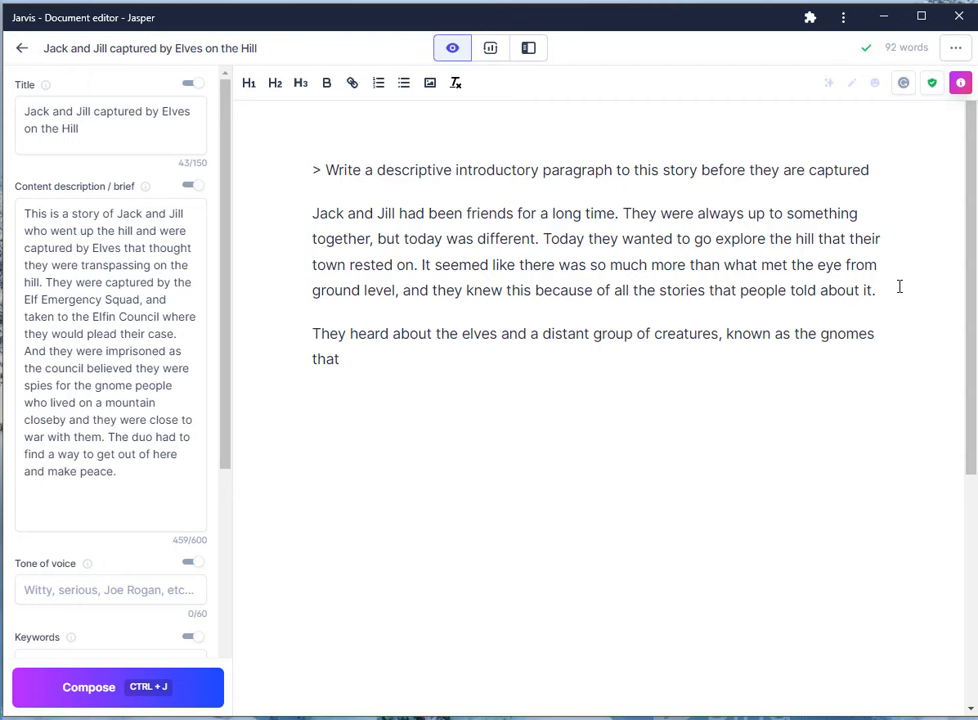
Step: Finish the gnomes sentence with "lived deep in the crevaces of the old Masonic mountains at the edge of the known Earth."
type("lived deep ")
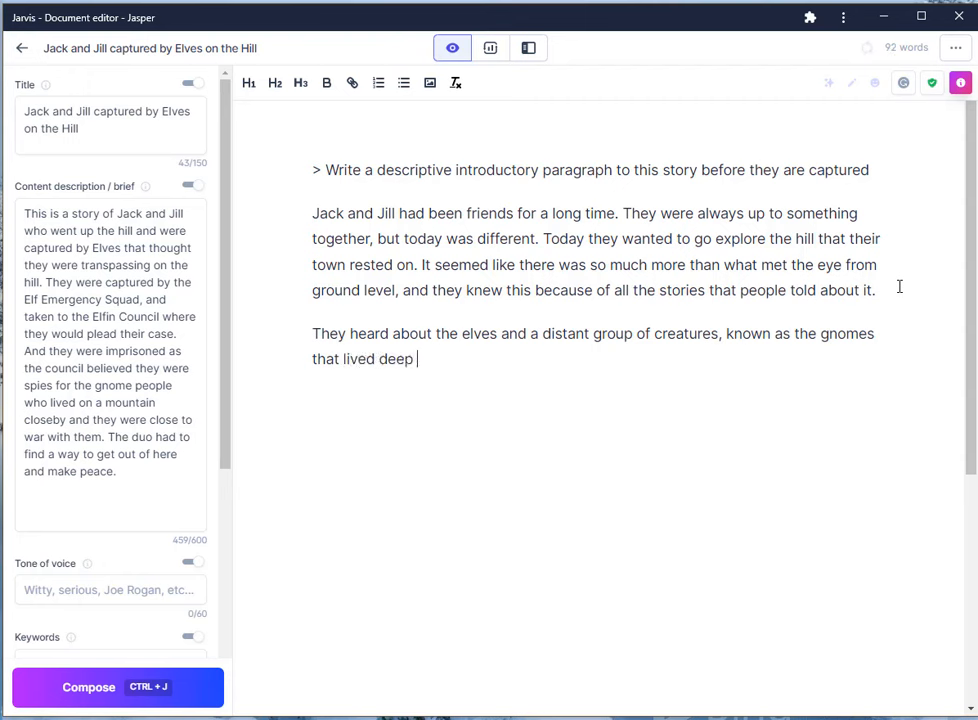
type("in the crevaces of ")
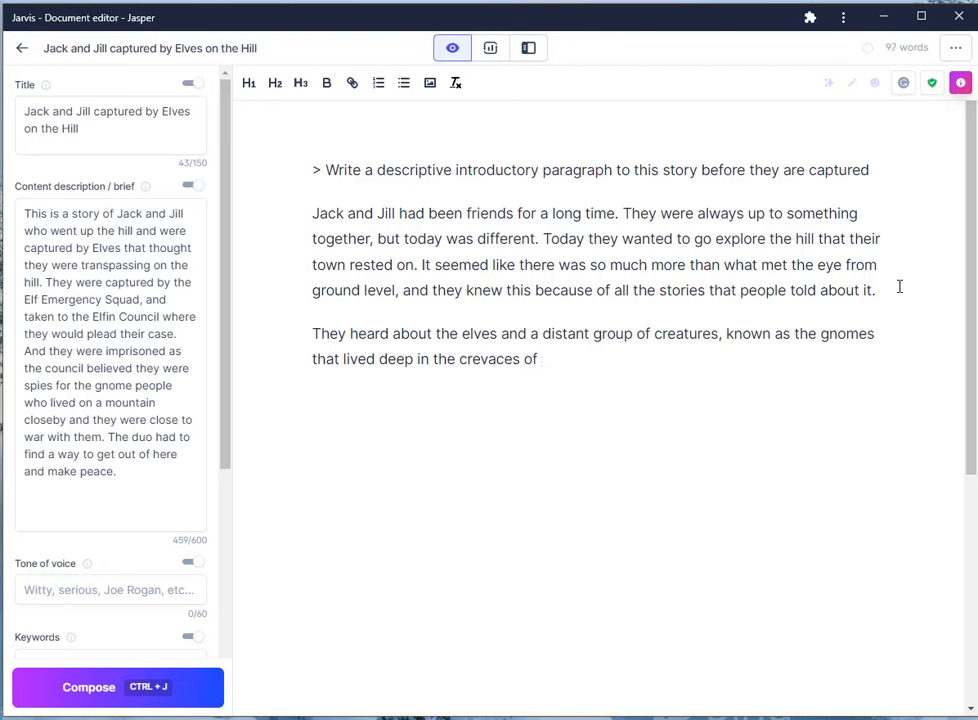
type("the old Masonic mountains ")
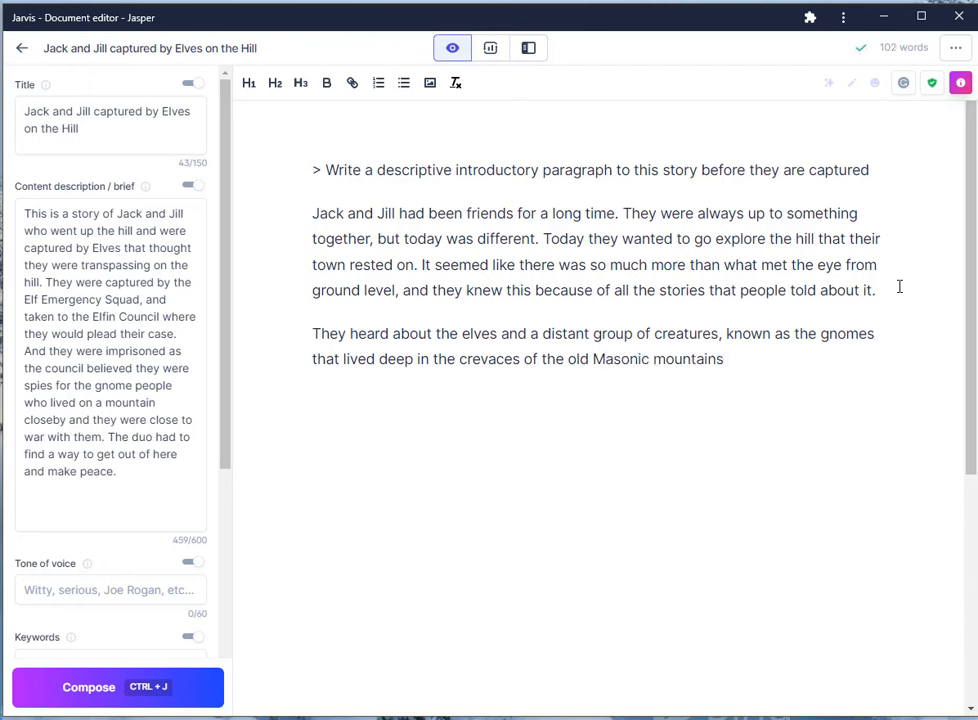
type("at the edge of the known Ea")
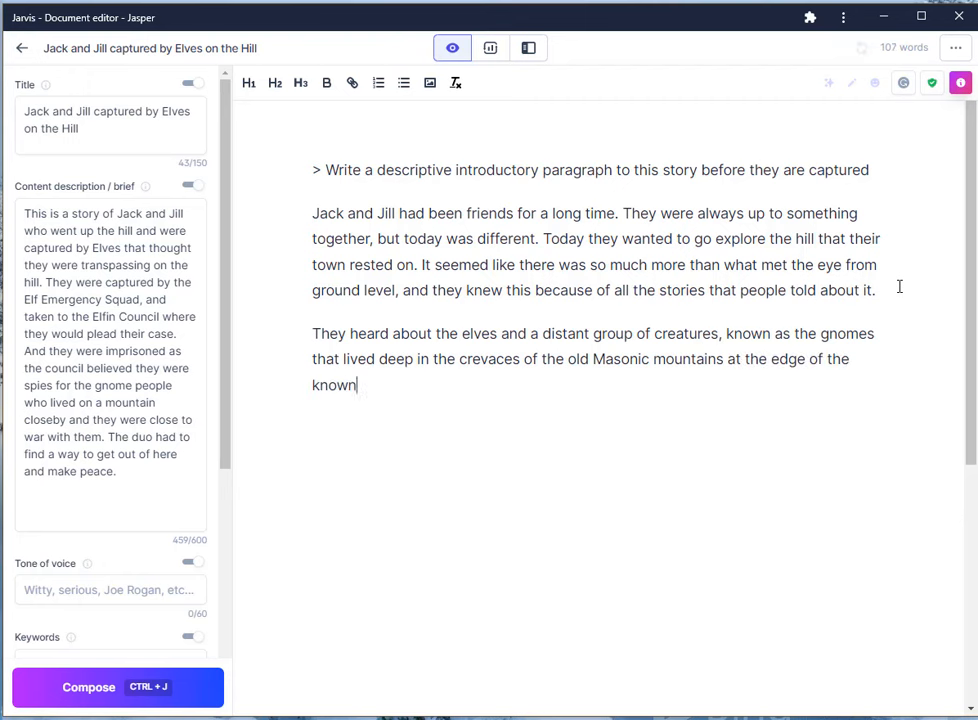
type("rth.")
Step: Compose the story's continuation from the gnomes sentence, then compose again from the end of the unfinished generated text
key("ctrl+j")
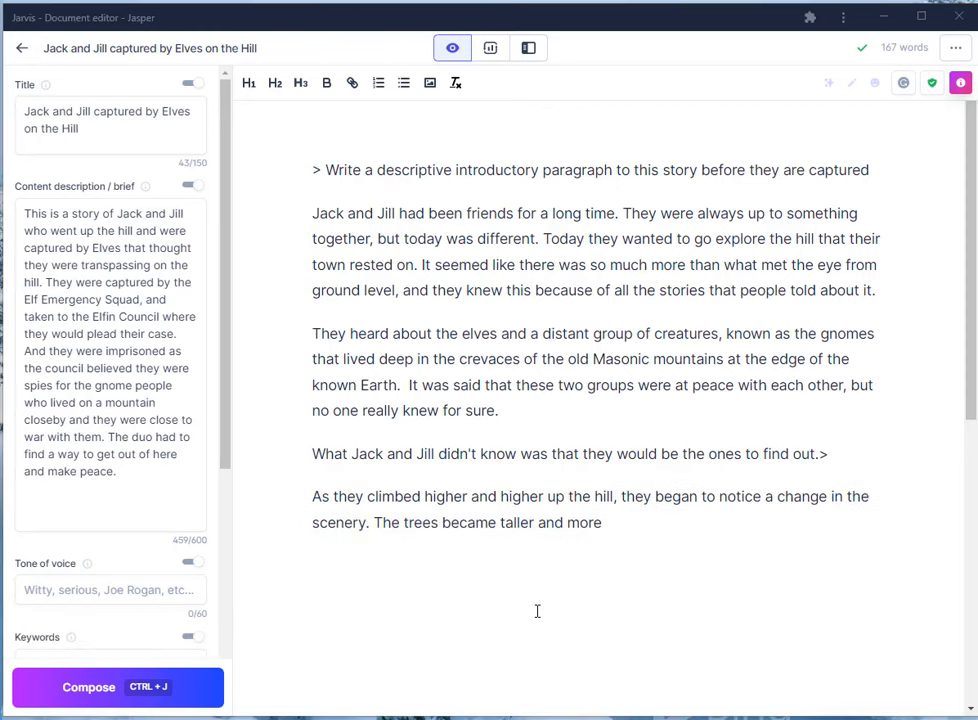
left_click(665, 514)
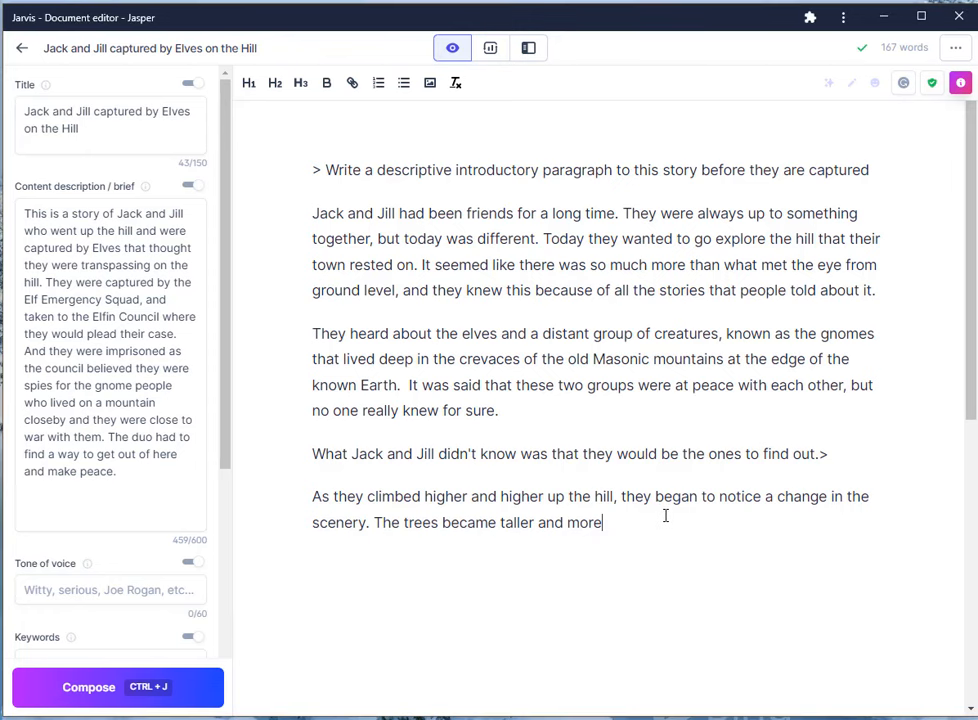
key("ctrl+j")
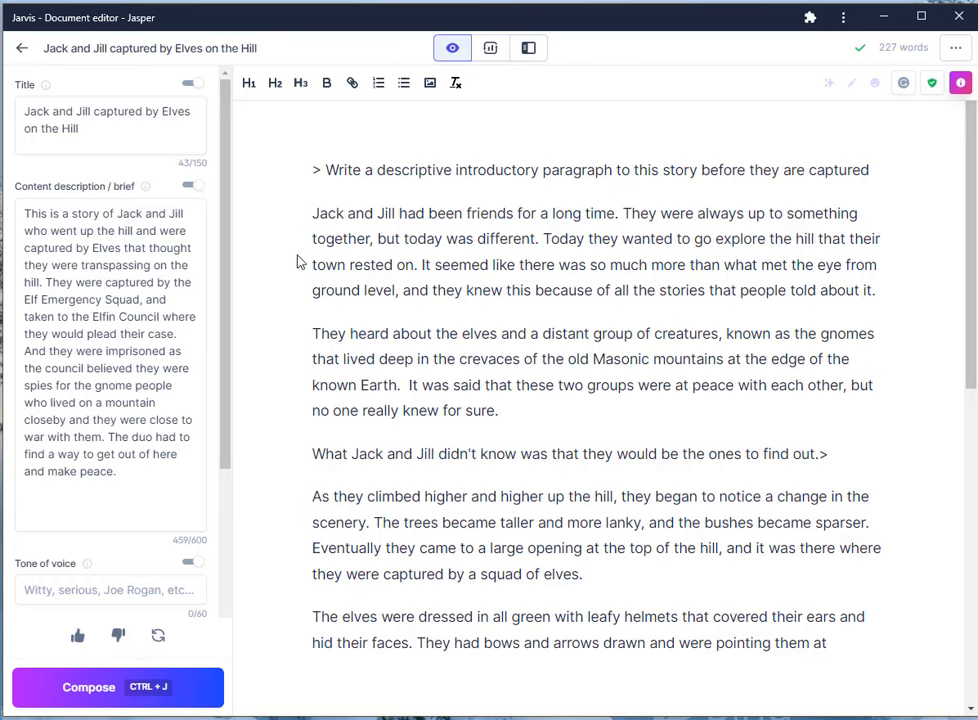
Step: Add "The Elf Emergency Squad if you will." after the sentence about being captured by a squad of elves
left_click(624, 579)
type("The ")
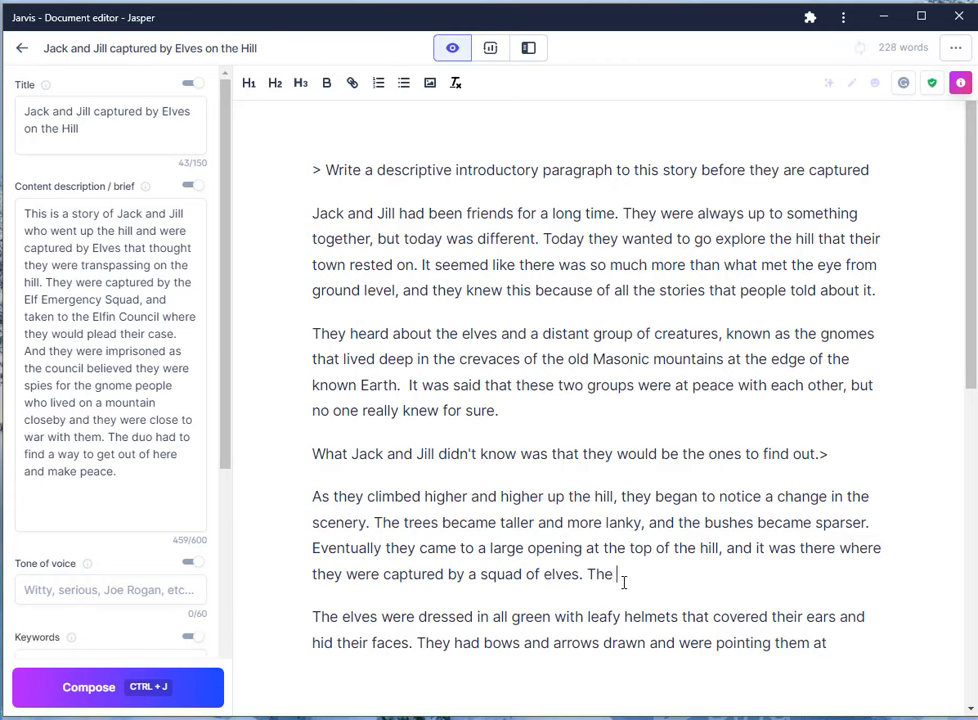
type("Elf Emergency ")
type("Squad ")
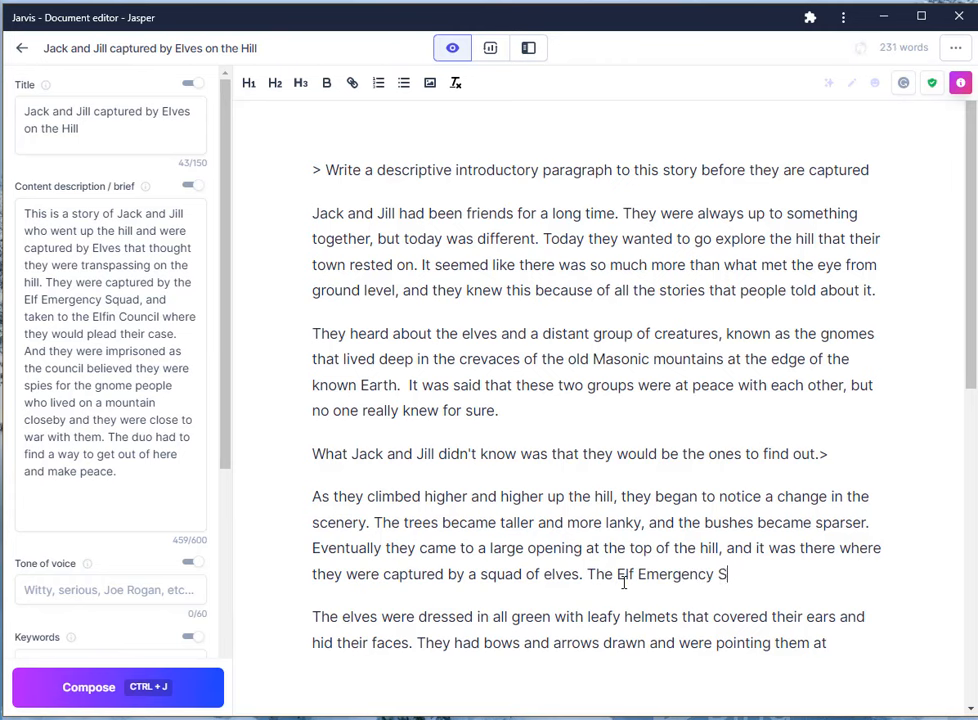
type("if you will.")
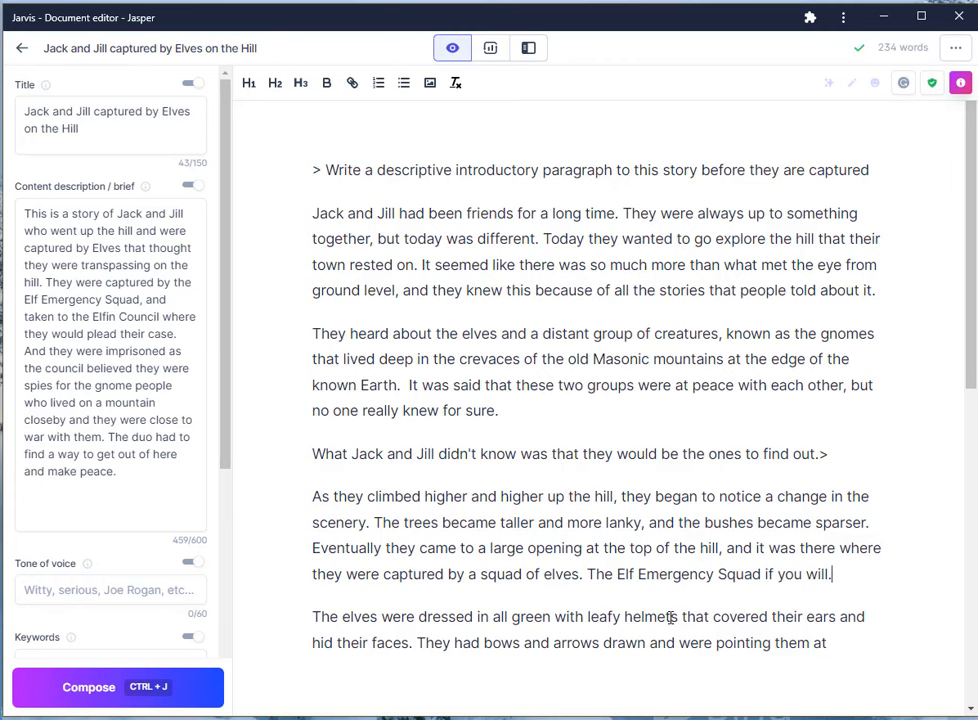
Step: Finish the last sentence with "them" and add the prompt "> Write some clever dialogue between the duo and the elf emergency squad" below it
scroll(866, 600, "down", 1)
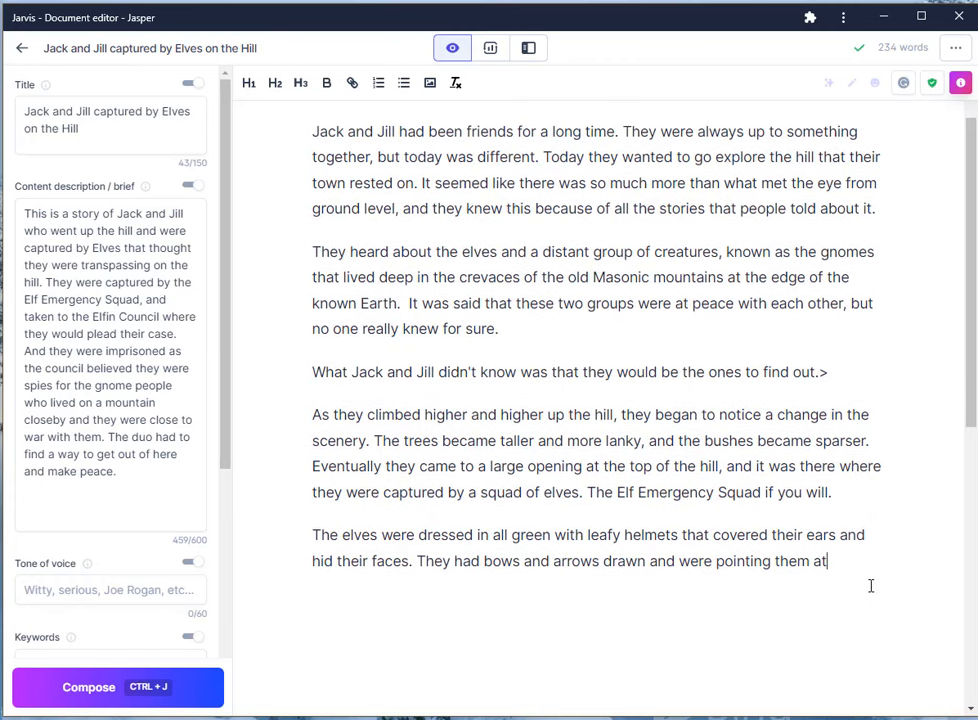
type("them")
key("Return")
type("> Write so")
type("me clever dis")
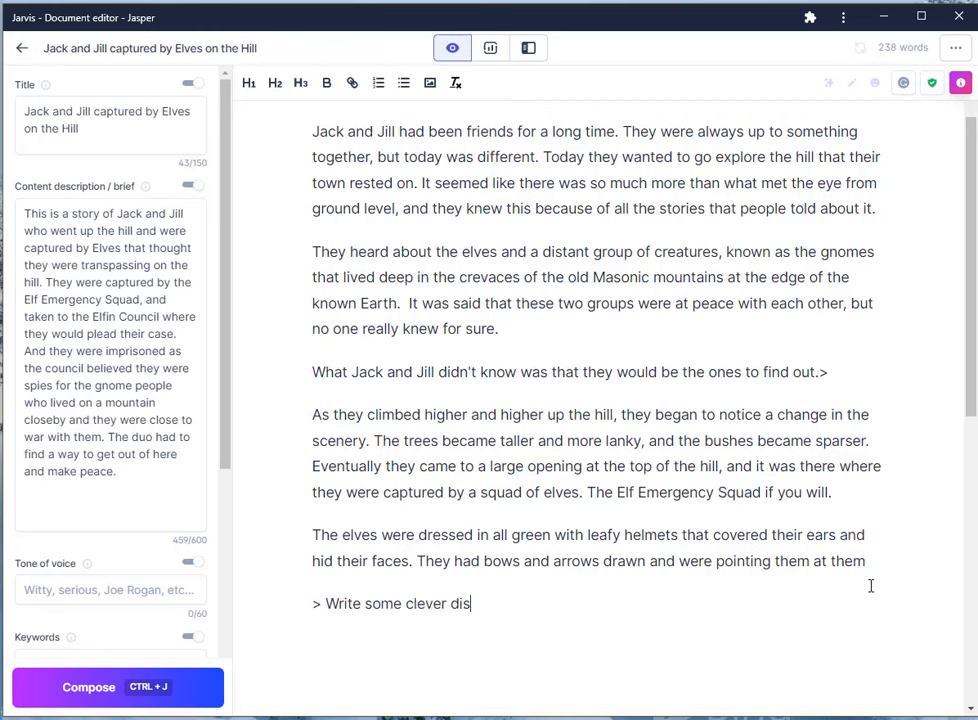
key("BackSpace")
type("alogue w")
key("BackSpace")
type("between the dueo")
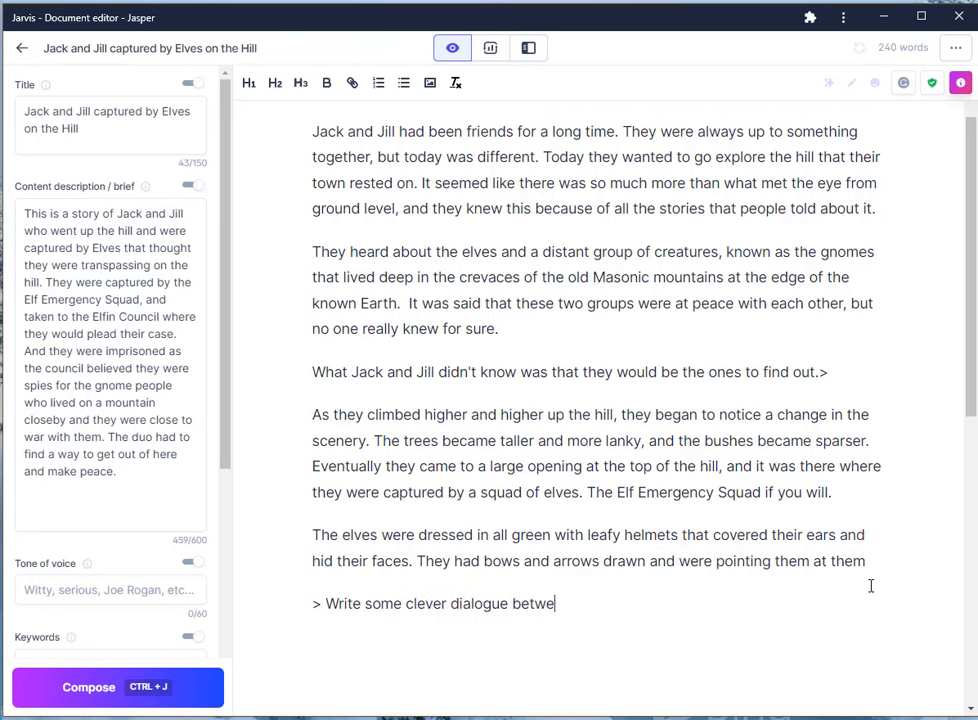
key("BackSpace")
key("BackSpace")
type("o")
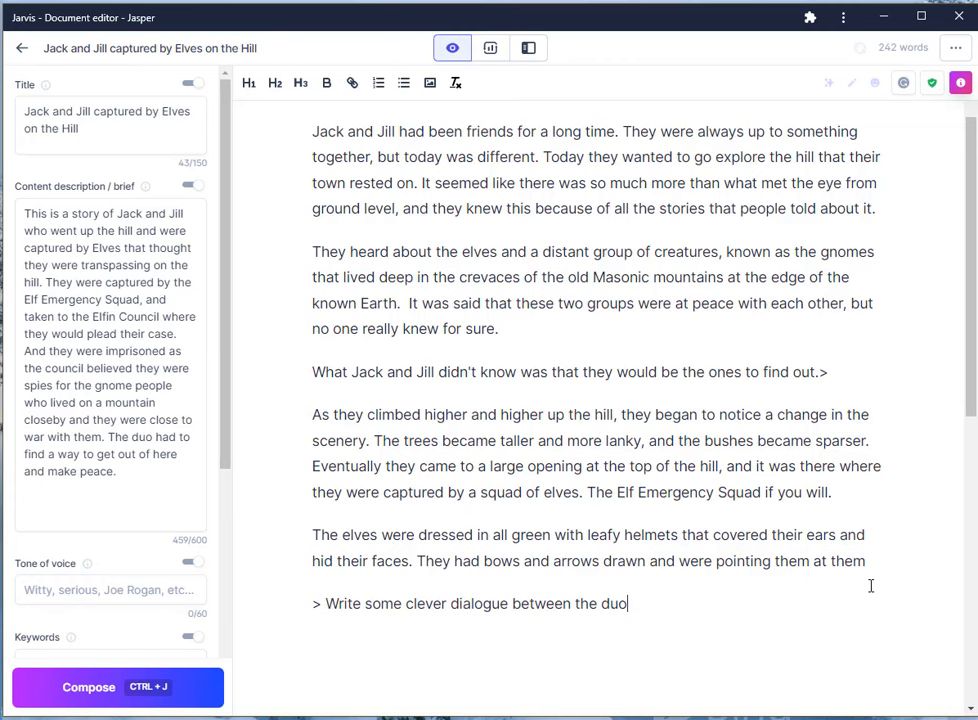
type(" and the elf emergency squad")
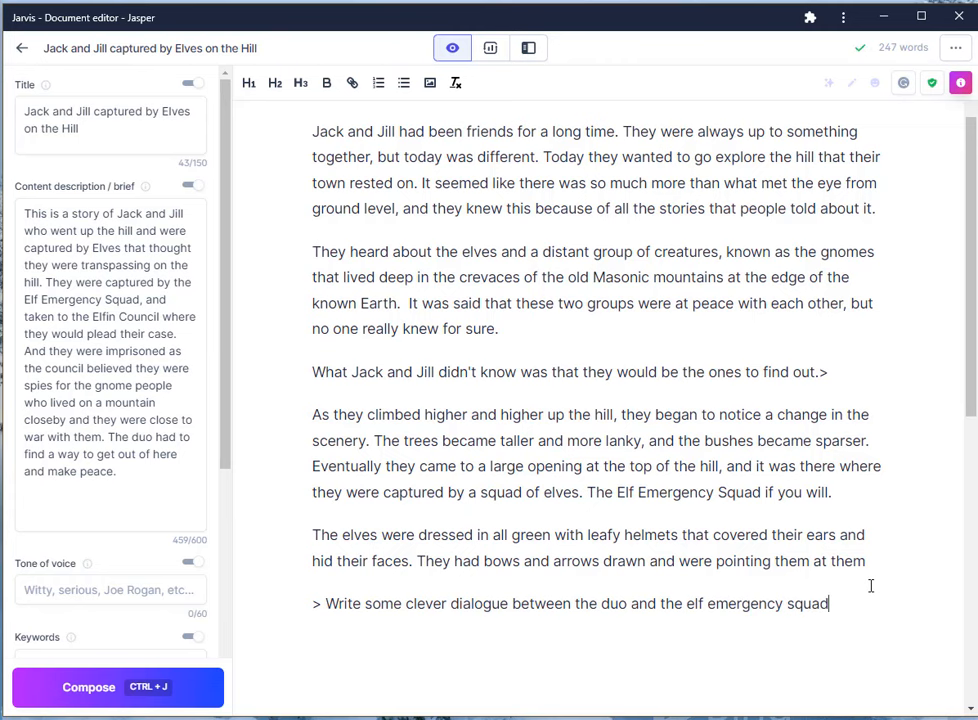
Step: Compose the dialogue from the elf emergency squad prompt, then compose more to continue from Jack's unfinished line
key("ctrl+j")
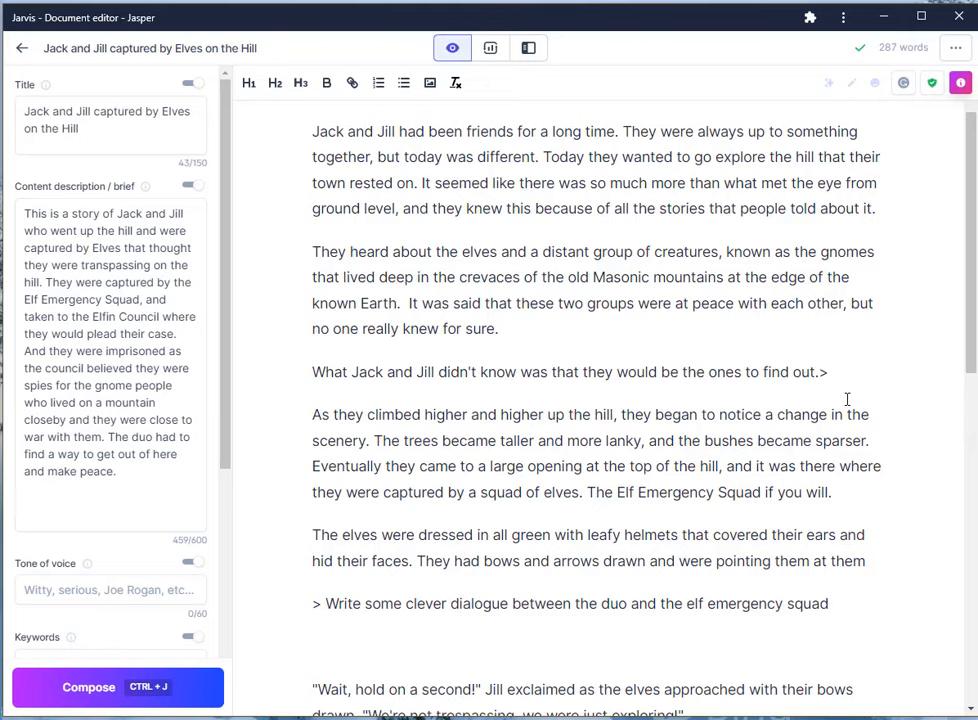
scroll(849, 410, "down", 5)
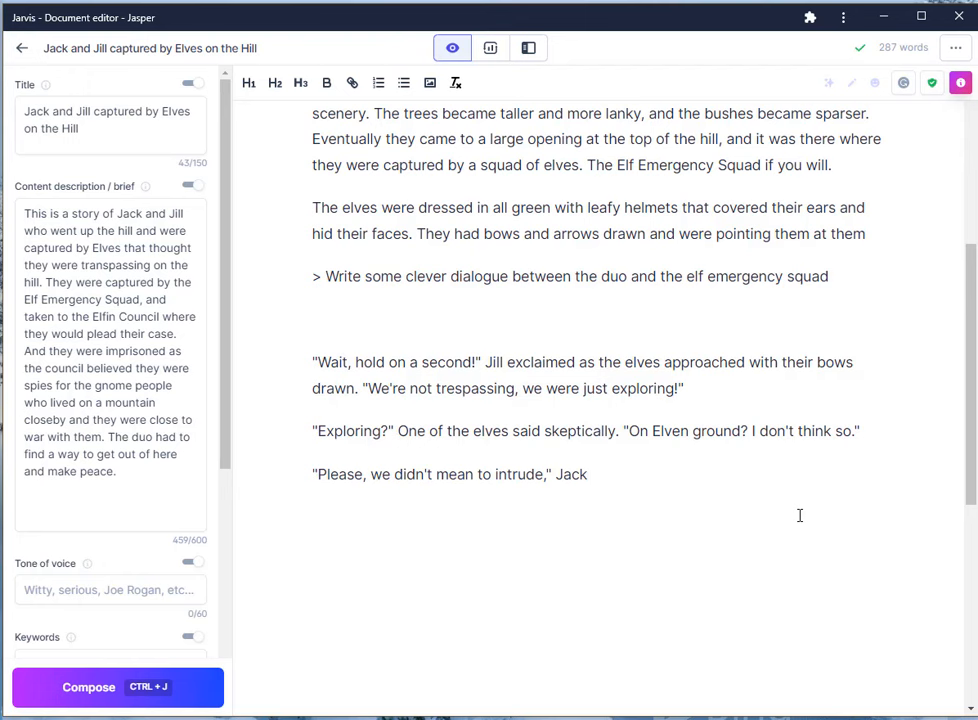
key("ctrl+j")
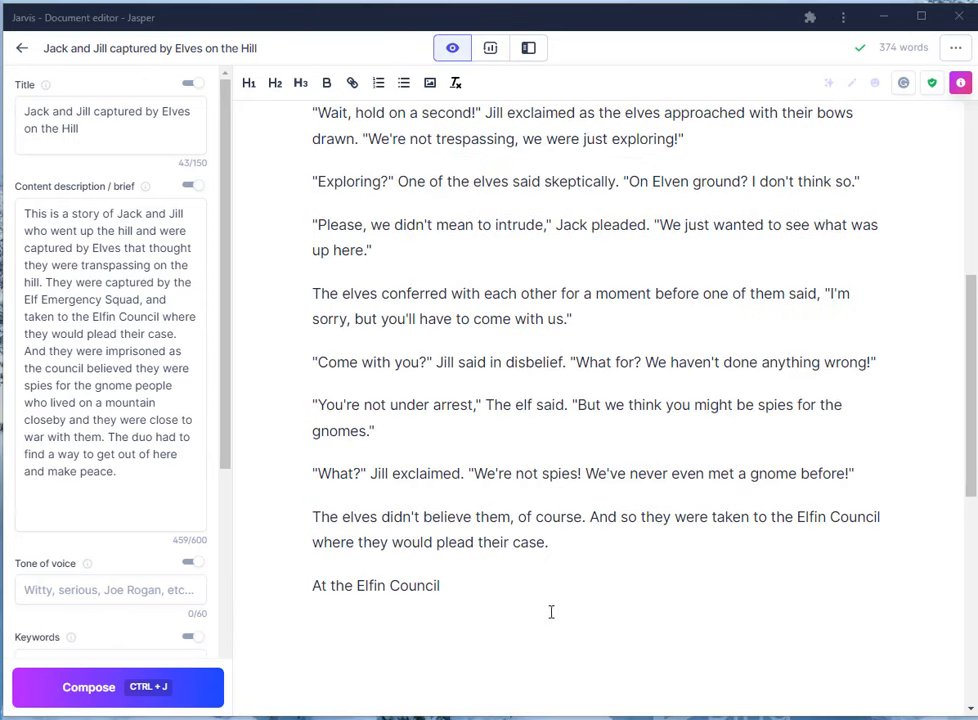
Step: Extend "At the Elfin Council" with a description of the shifty eyes and snarky remarks, and compose the continuation in a new paragraph
left_click(485, 600)
left_click(482, 599)
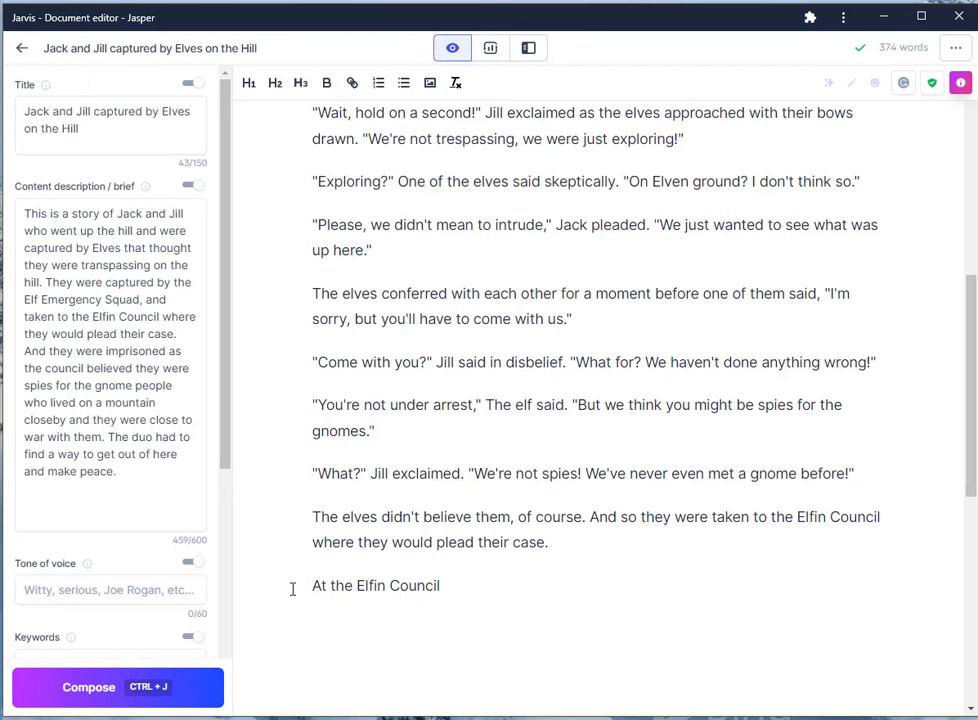
left_click(751, 556)
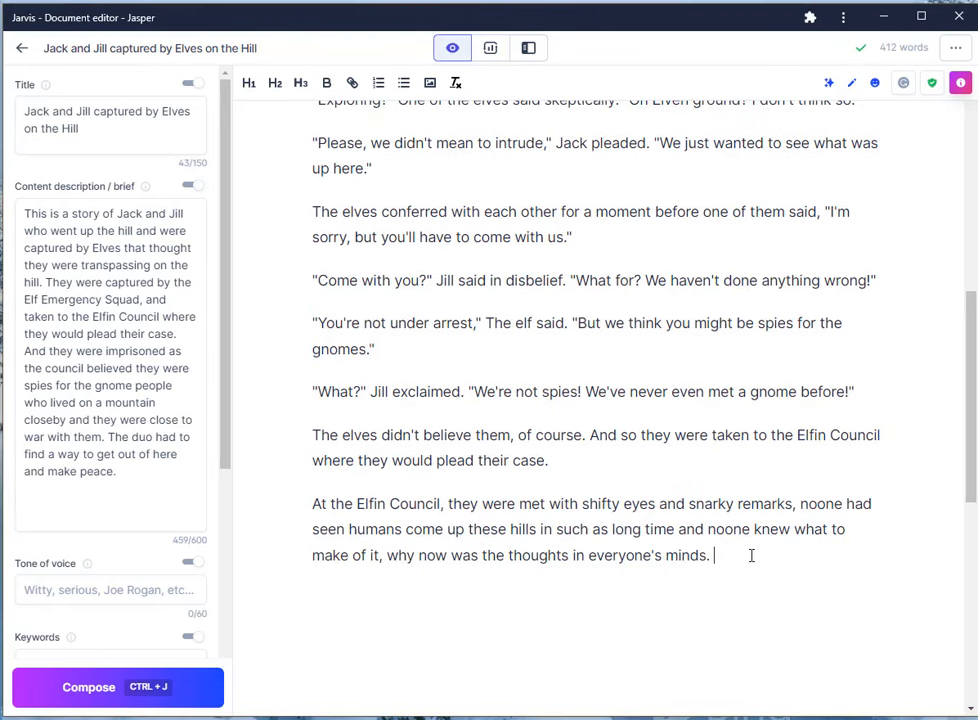
key("Return")
key("ctrl+j")
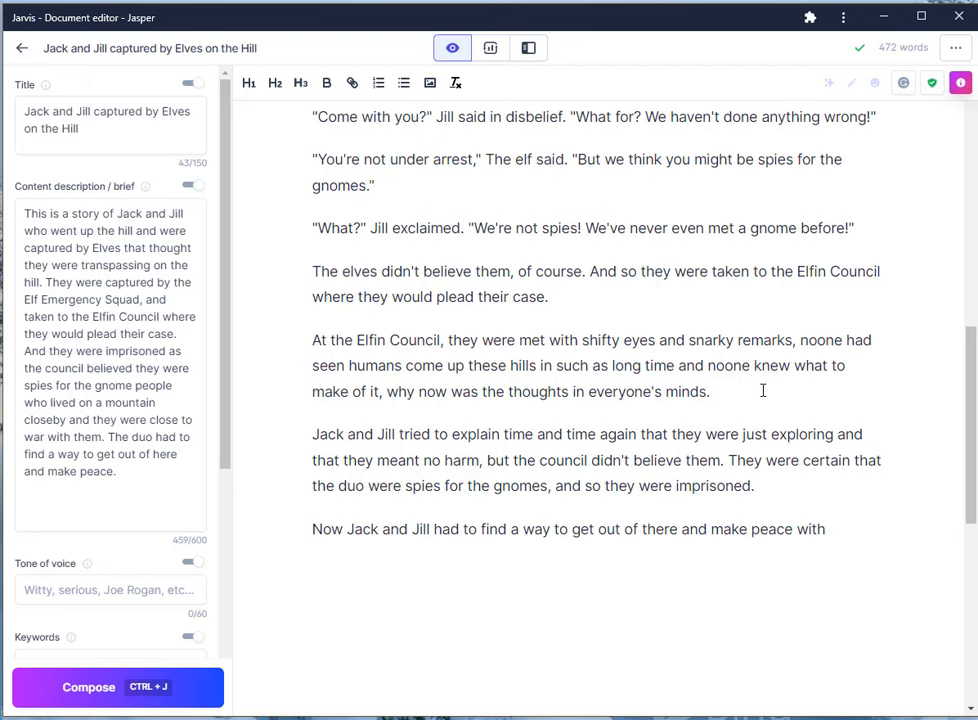
Step: Add the prompt ">Write dialogue on Jack and Jill defending themselves at the elfin council" in a new paragraph below the Elfin Council description
key("Return")
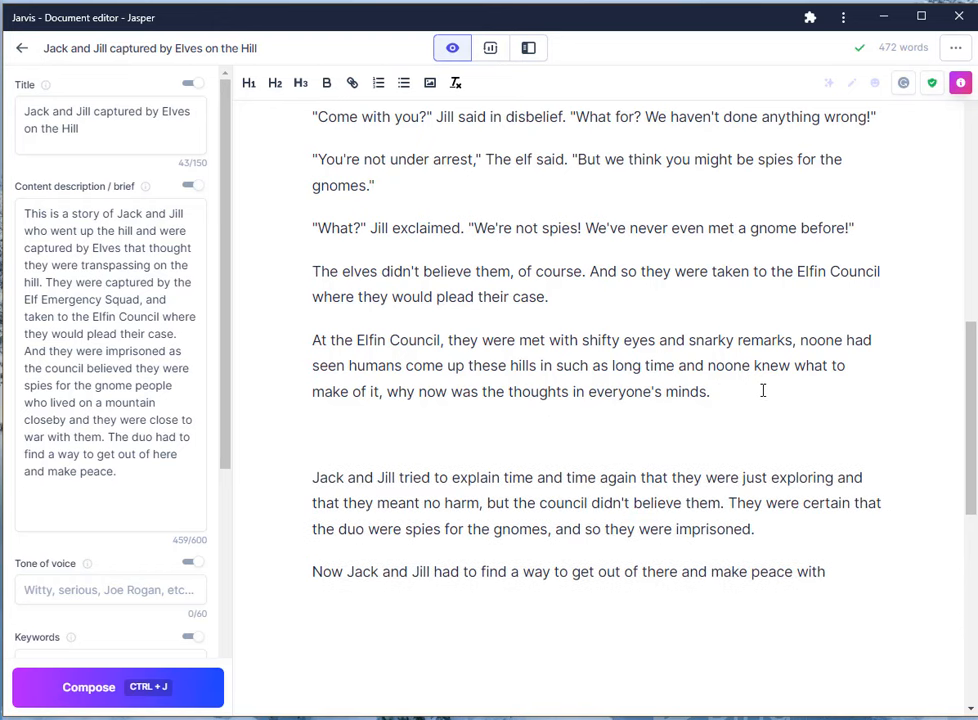
type(">")
type("Write dial")
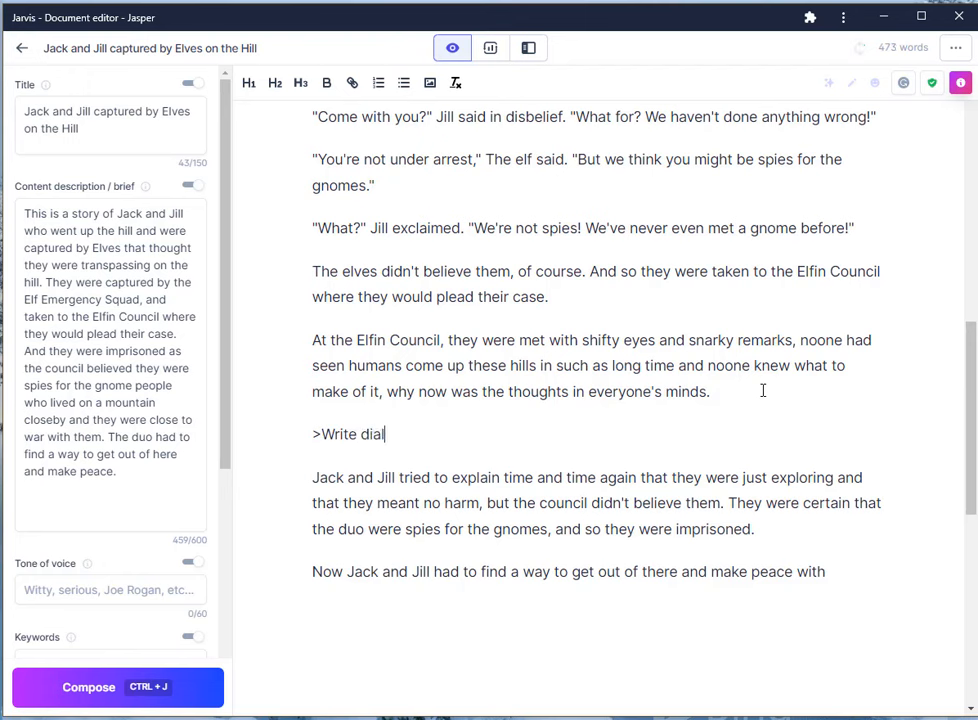
type("ogue on what")
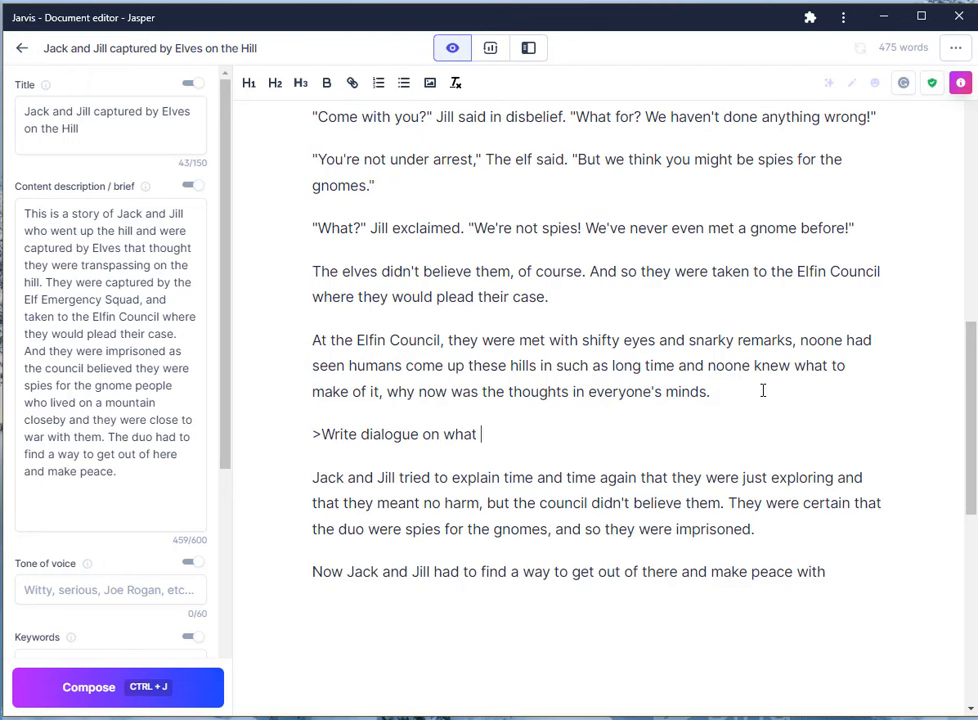
key("BackSpace")
key("BackSpace")
key("BackSpace")
key("BackSpace")
key("BackSpace")
type("Jack and Jill dep")
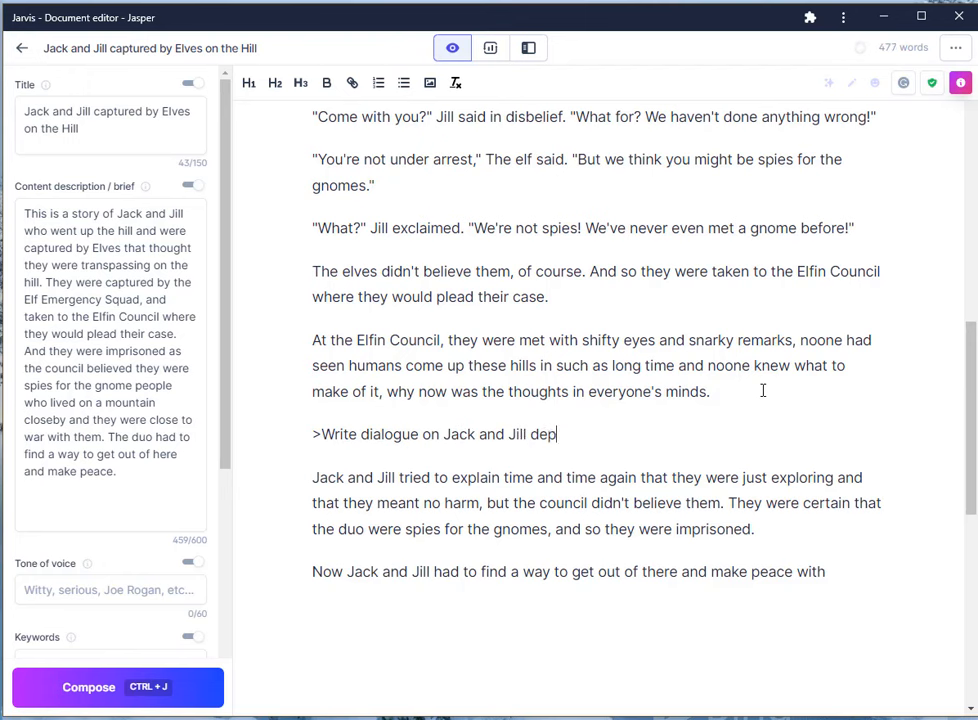
key("BackSpace")
type("fending them")
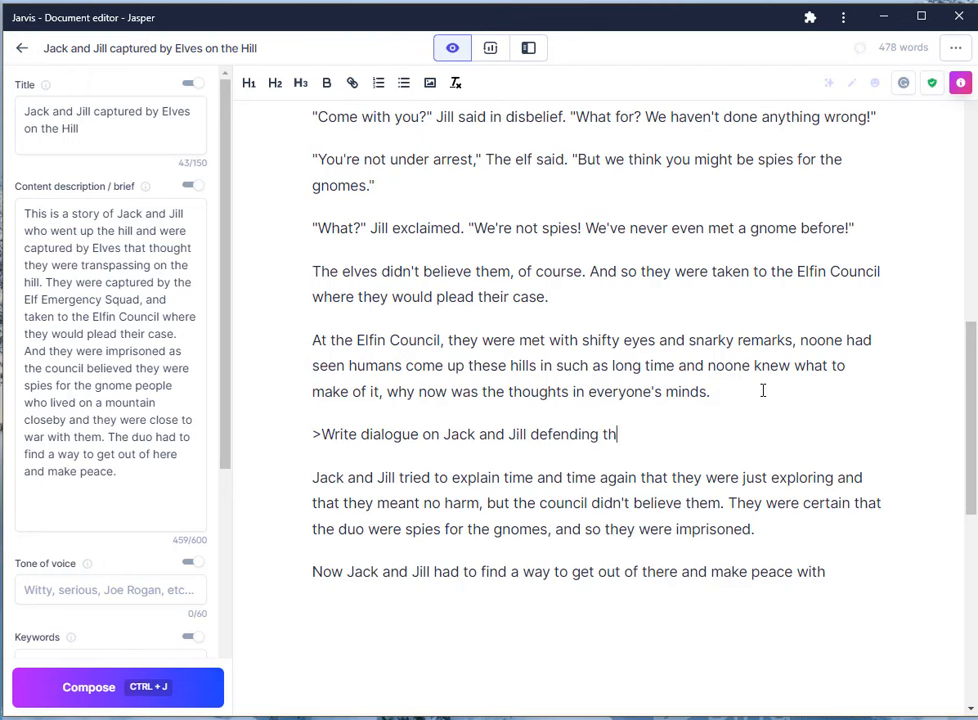
key("BackSpace")
key("BackSpace")
key("BackSpace")
type("emselves at ")
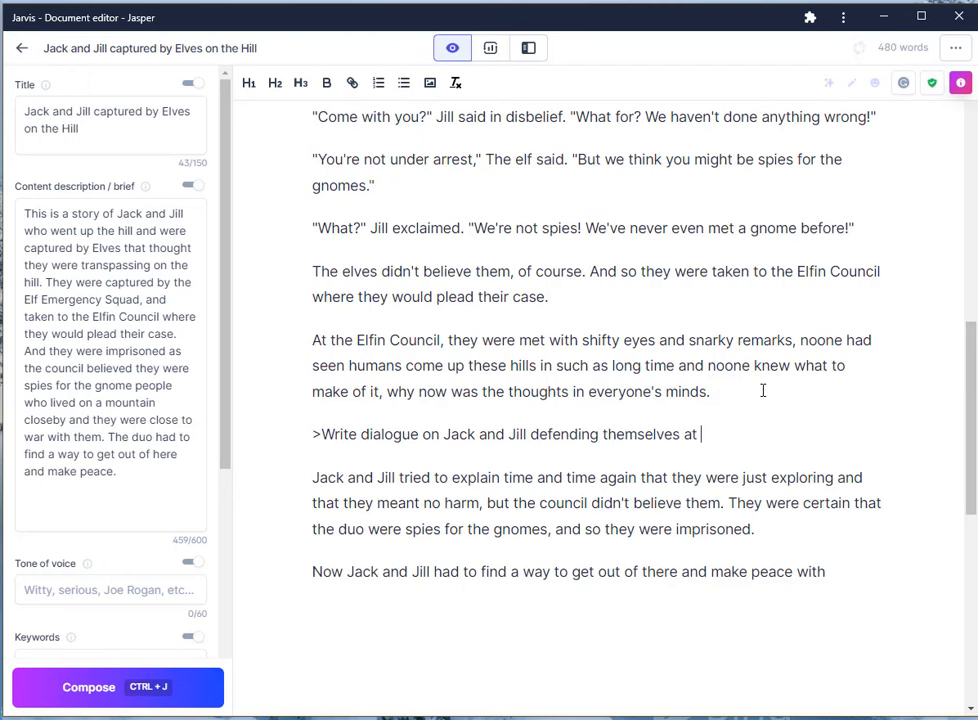
type("the elfin council ")
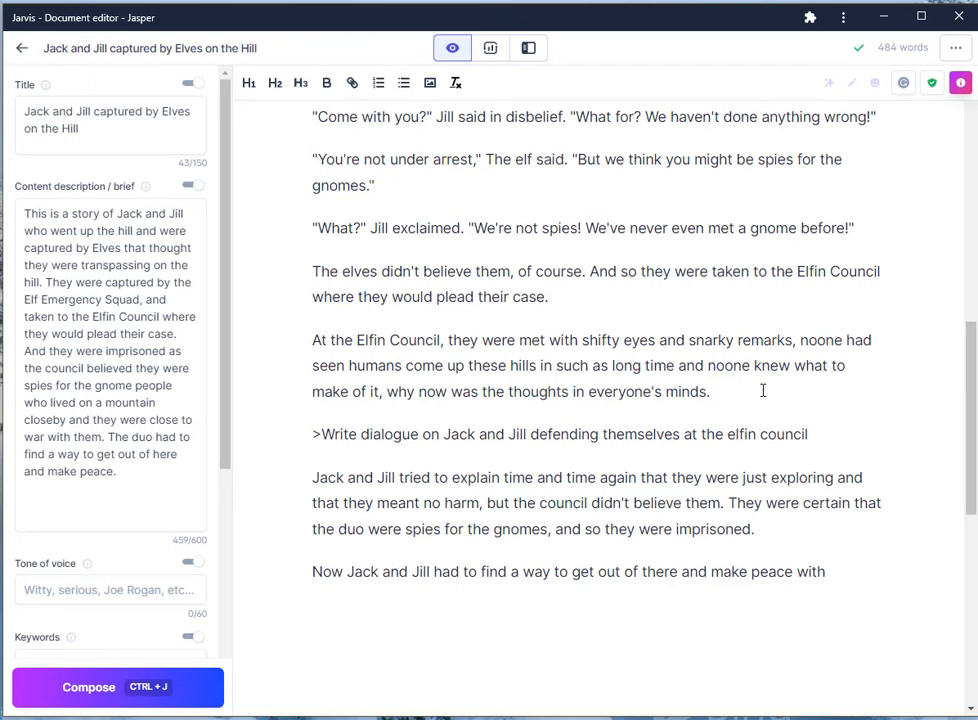
Step: Extend the prompt with "trying their best to convict them" and compose the dialogue from it
type("trying thir")
key("BackSpace")
key("BackSpace")
type("e")
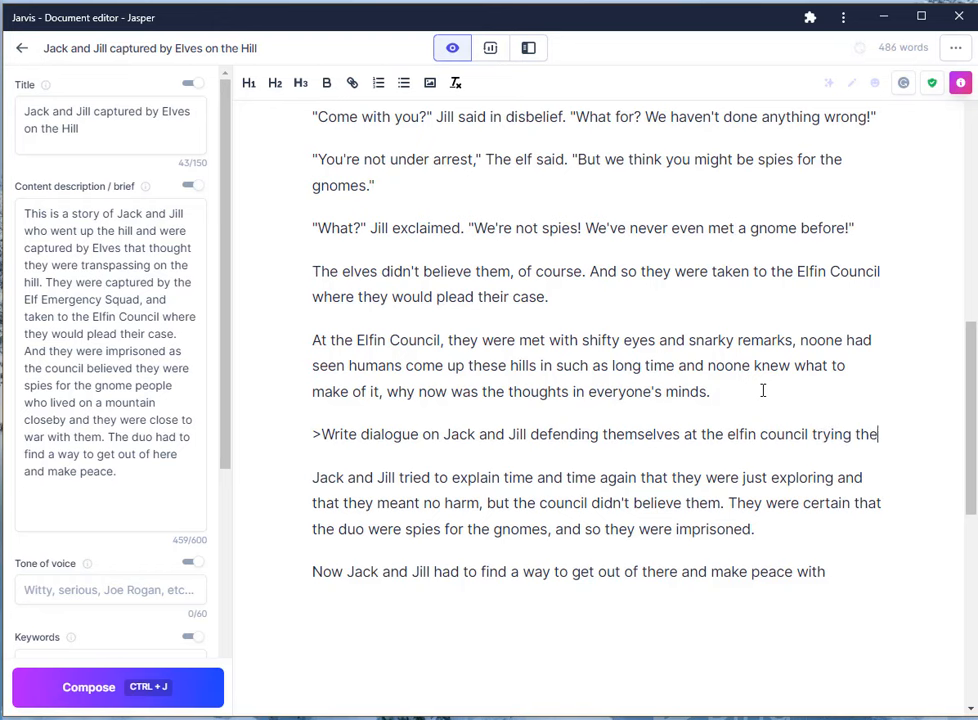
type("ir best to convicy th")
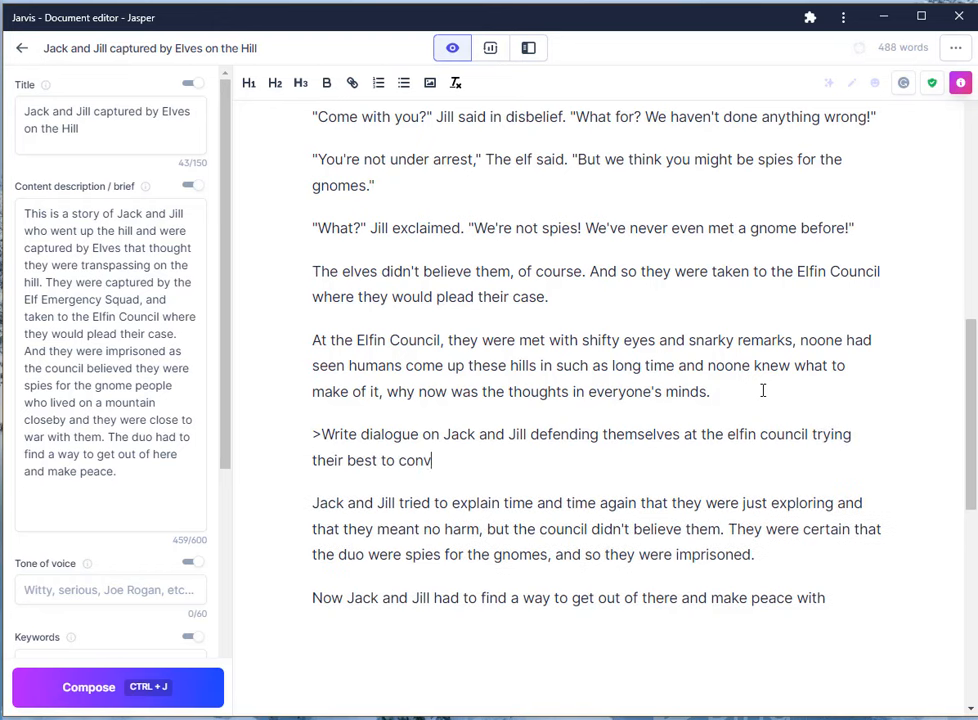
key("BackSpace")
key("BackSpace")
key("BackSpace")
type("t them")
key("ctrl+j")
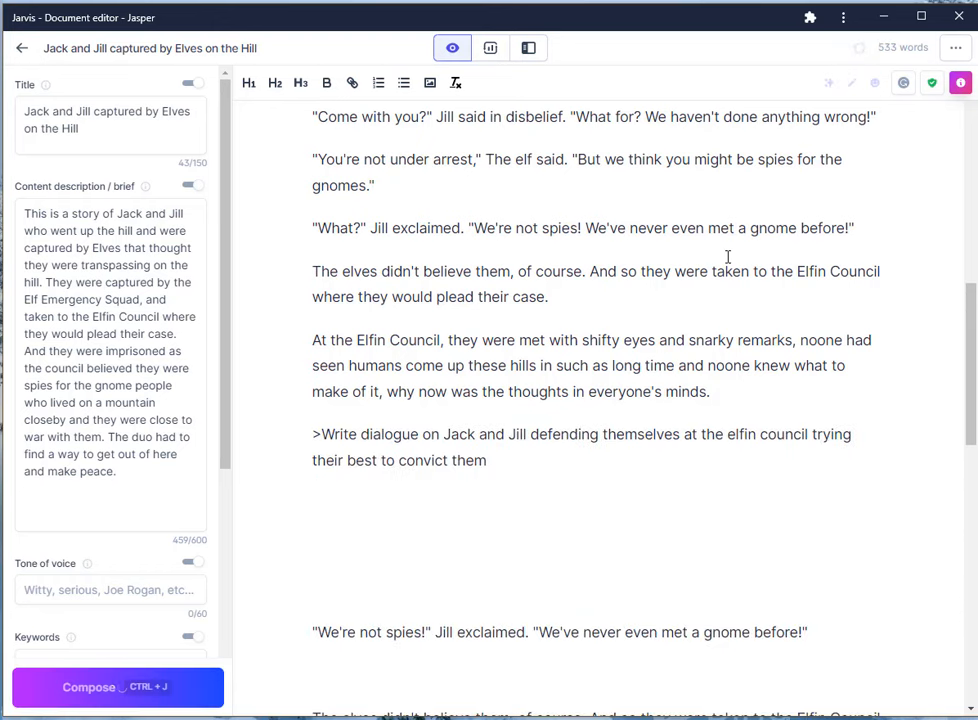
Step: Compose more of the council dialogue three times, continuing from Jill's "We're not spies!" line and each unfinished line
scroll(748, 491, "down", 3)
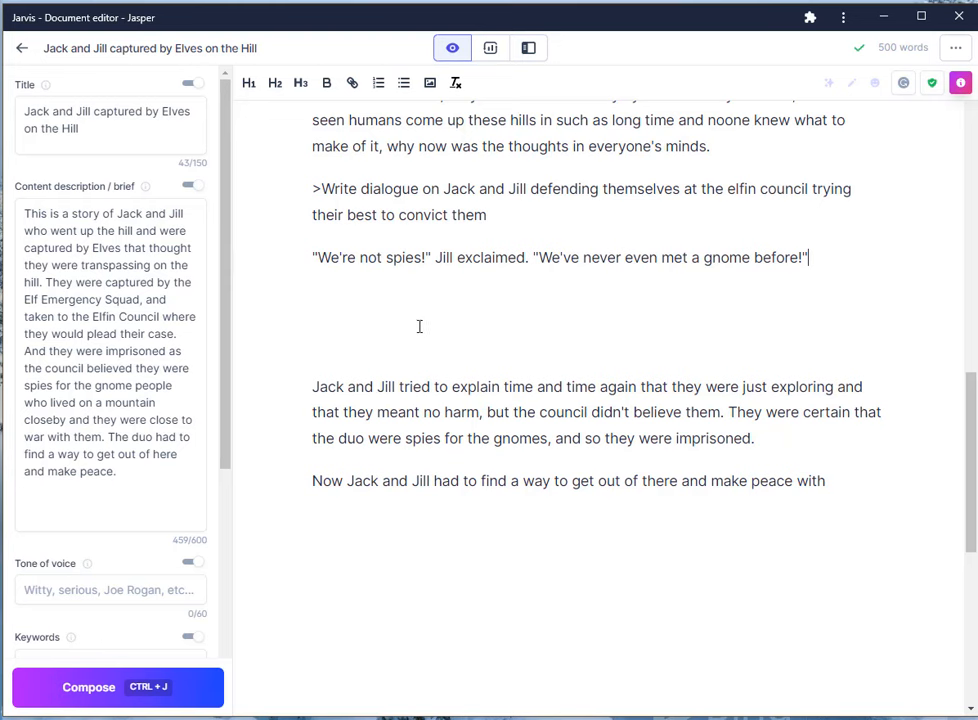
key("ctrl+j")
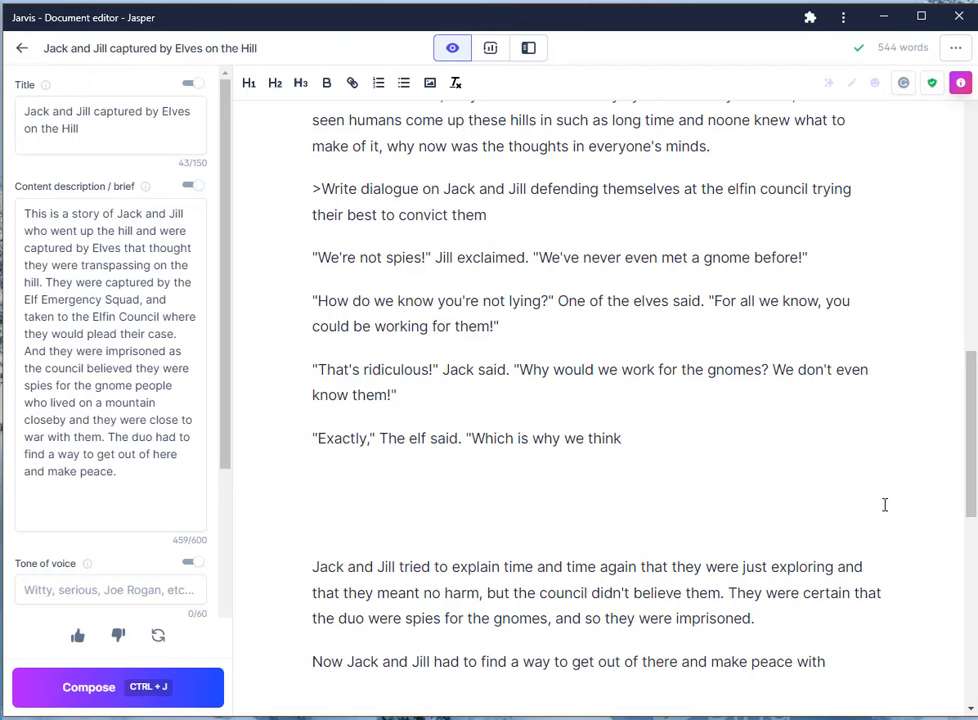
key("ctrl+j")
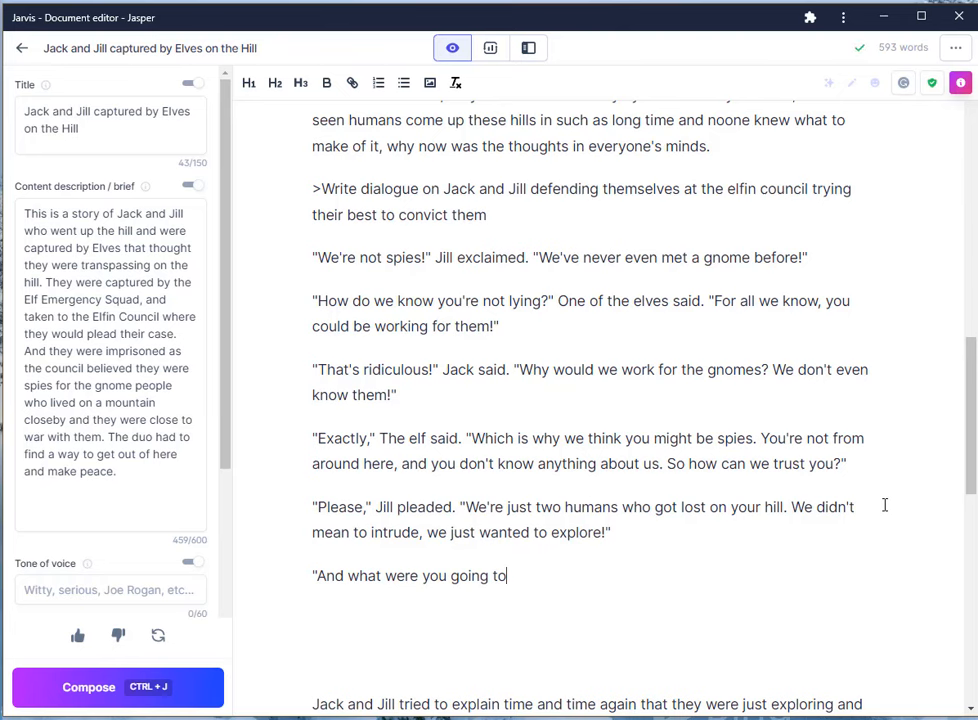
scroll(801, 567, "down", 1)
key("ctrl+j")
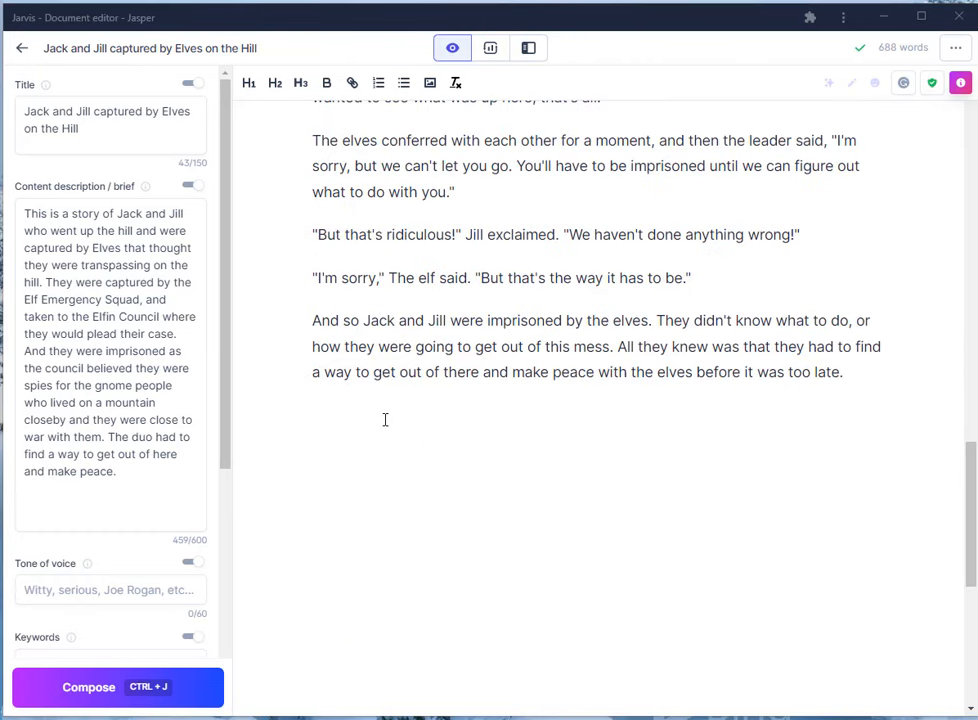
Step: Add and compose the closing prompt ">Write a way for Jack and Jill to cleverly escape the imprisonment from the elves and save the day"
left_click(385, 420)
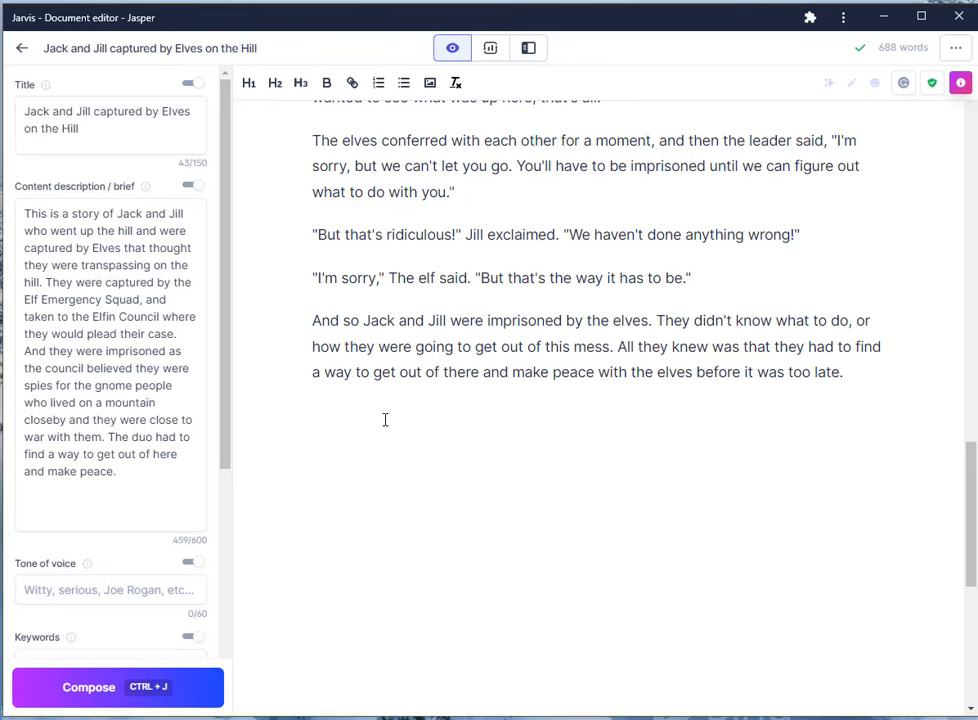
type(">write")
key("BackSpace")
key("BackSpace")
key("BackSpace")
key("BackSpace")
key("BackSpace")
type("Write a way for Jack and Hi")
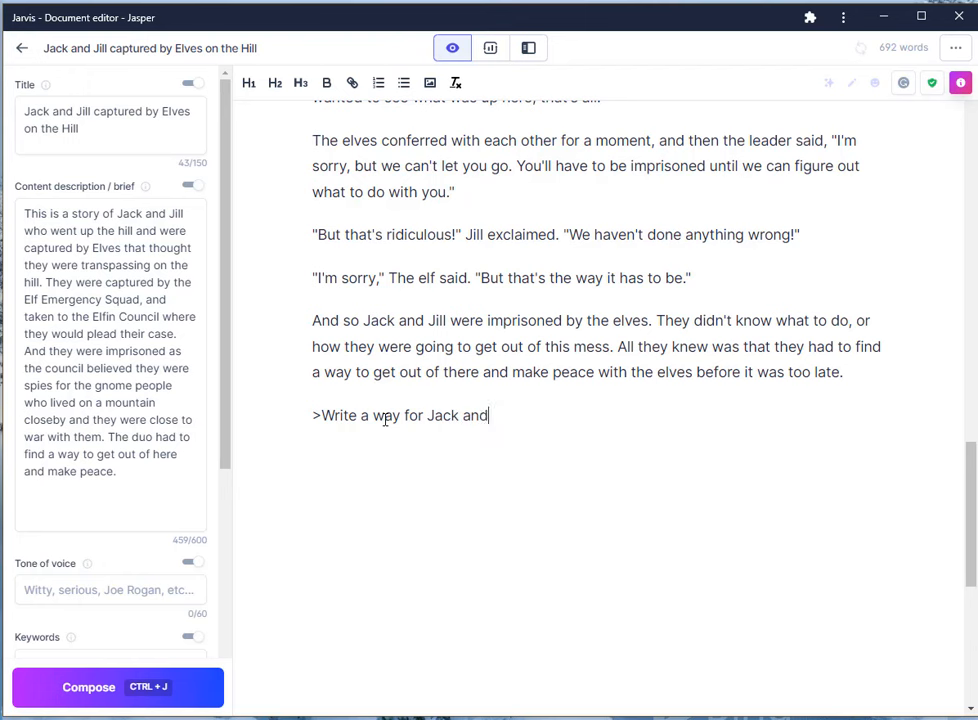
key("BackSpace")
key("BackSpace")
type("Jill to cleverly e")
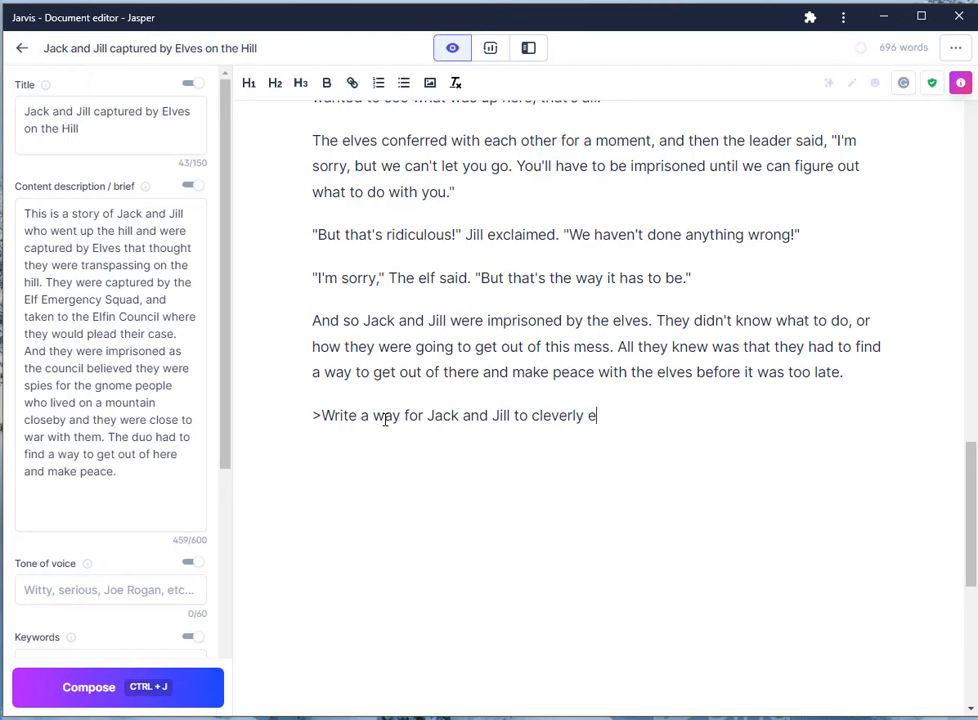
type("scape the")
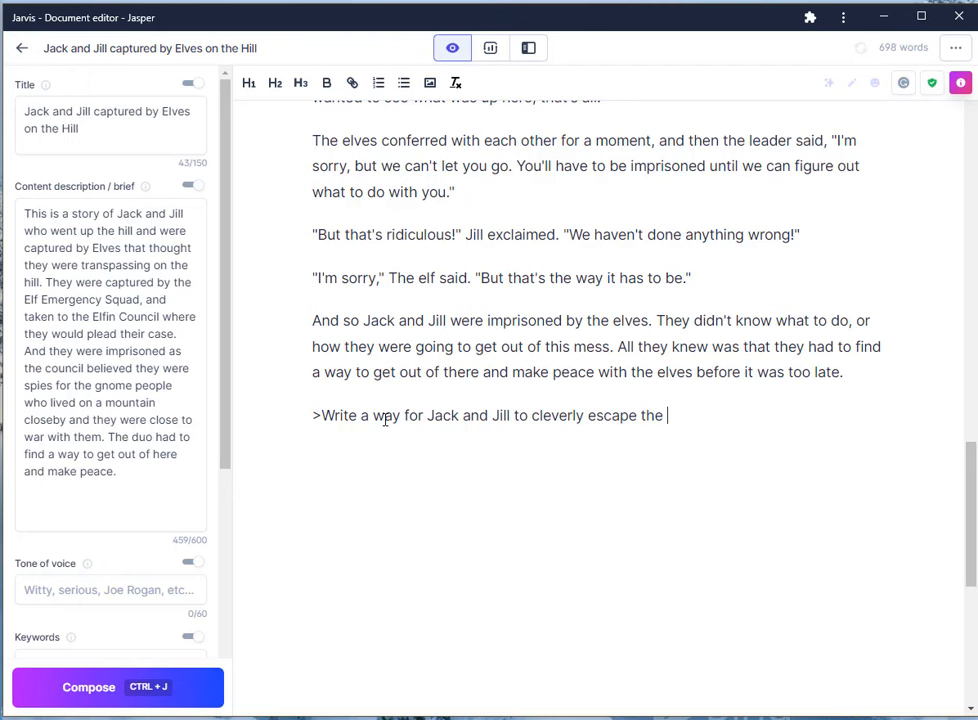
type(" imprisonment from the elv")
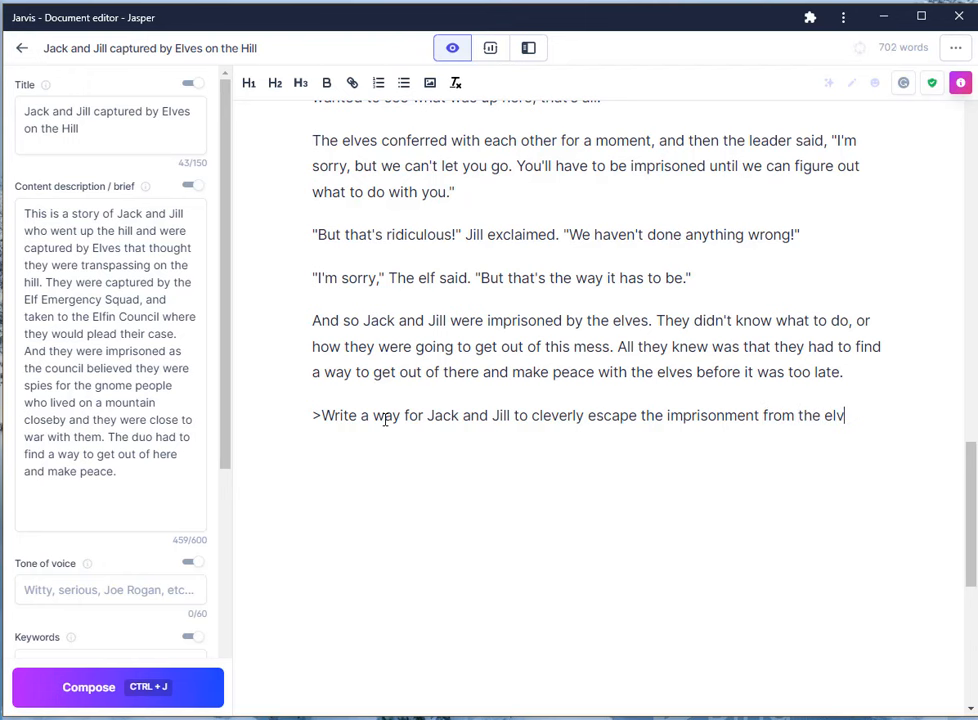
type("es and save the day")
key("ctrl+j")
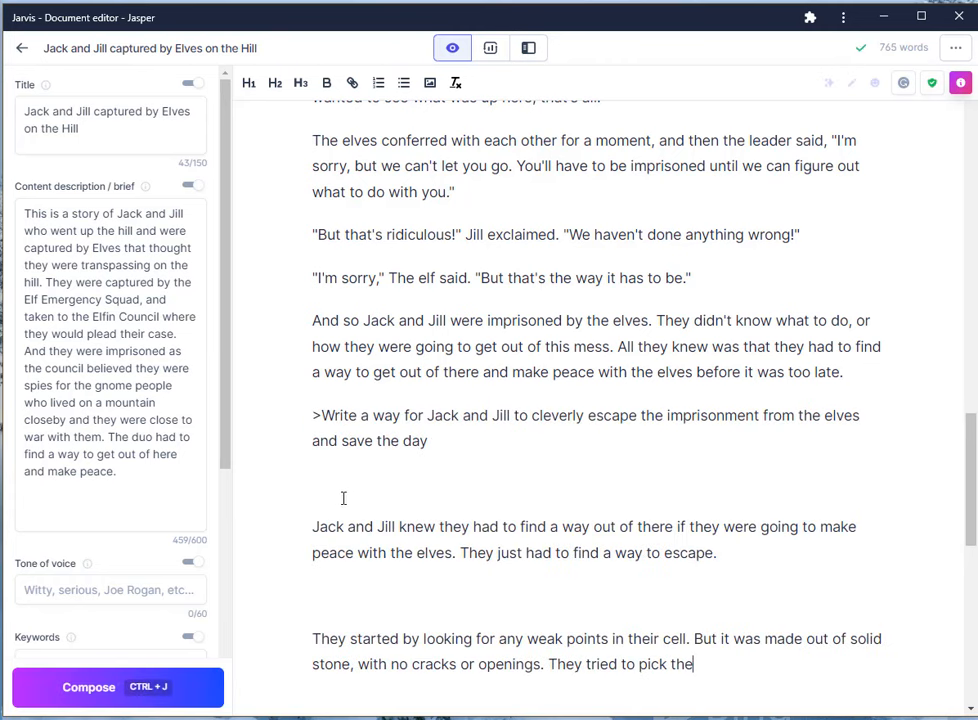
Step: Remove the blank lines around the "Jack and Jill knew" paragraph and compose more from "They tried to pick the"
left_click(314, 526)
key("BackSpace")
left_click(541, 540)
key("BackSpace")
left_click(740, 574)
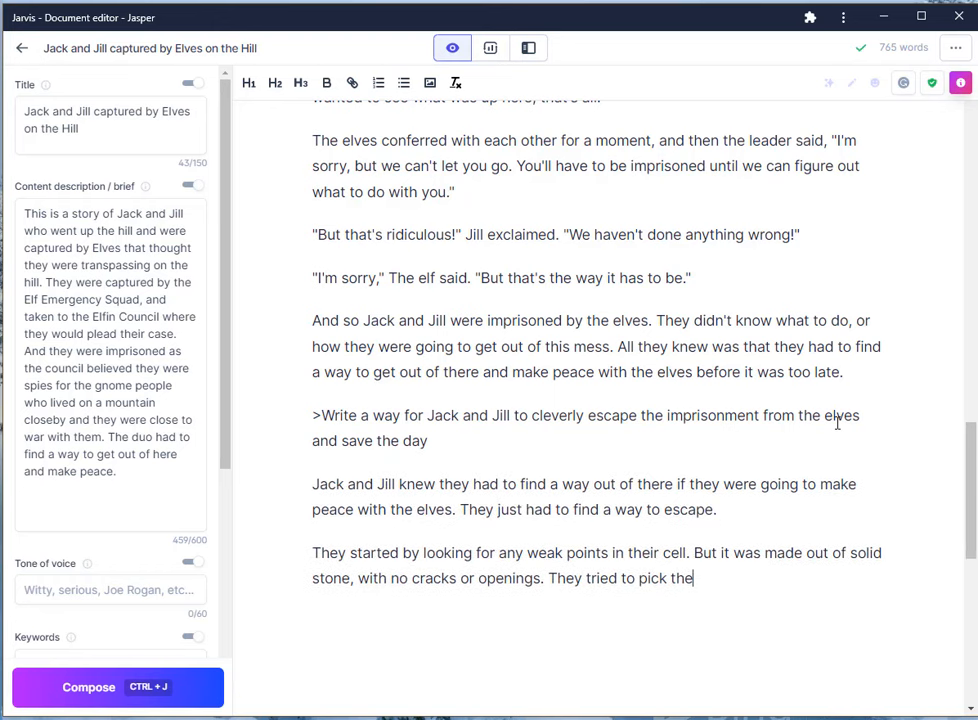
key("ctrl+j")
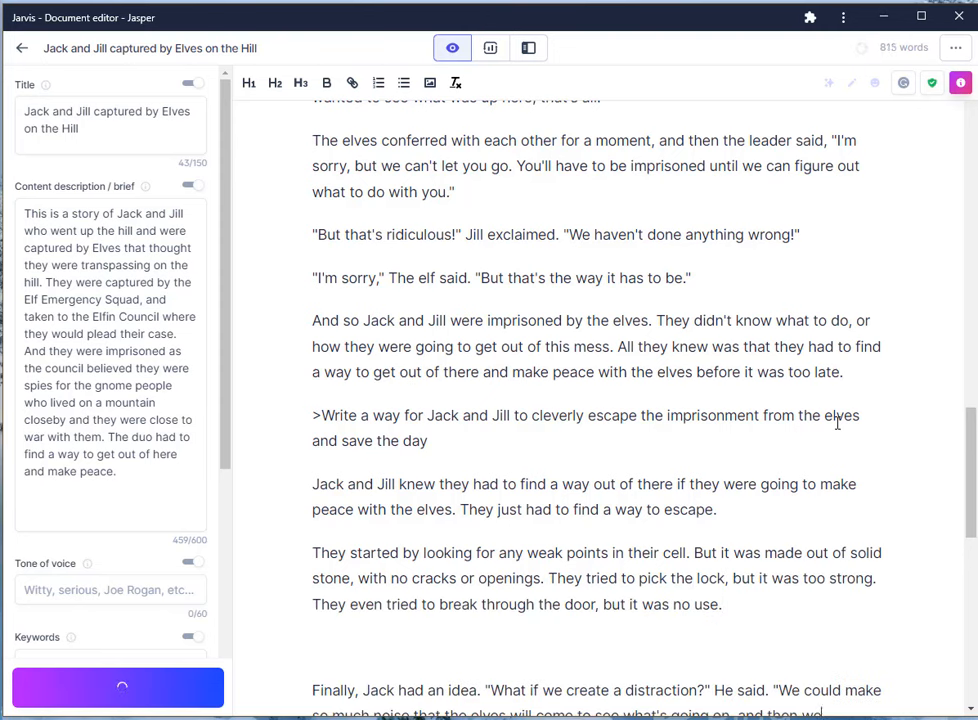
Step: Remove the blank line above "Finally, Jack had an idea" and compose more from "sneak out while they"
scroll(701, 506, "down", 2)
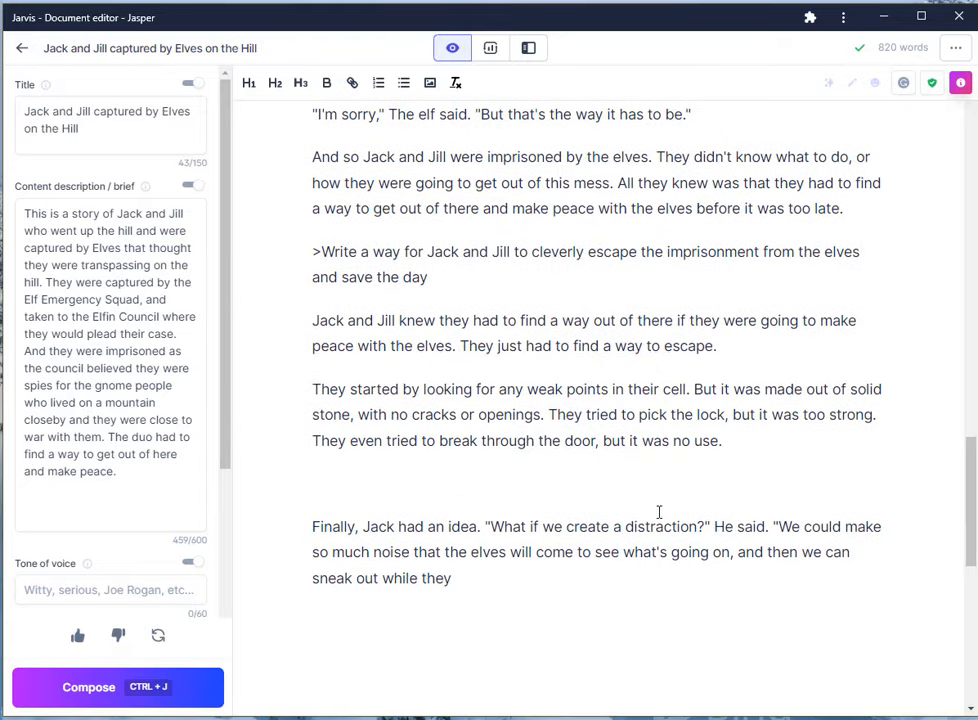
left_click(430, 487)
key("BackSpace")
left_click(559, 535)
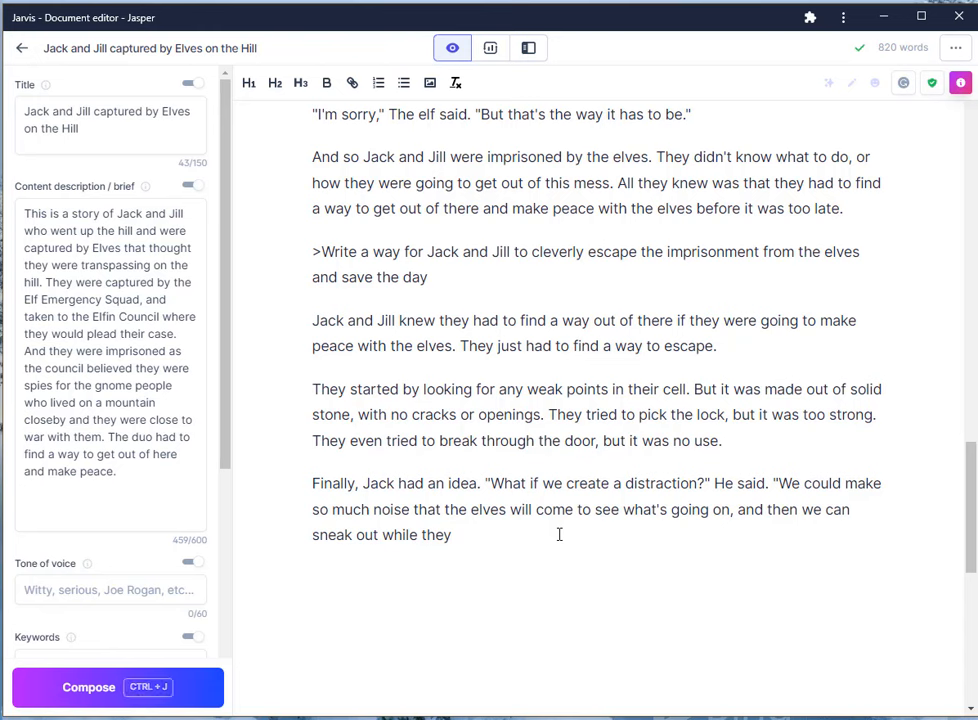
key("ctrl+j")
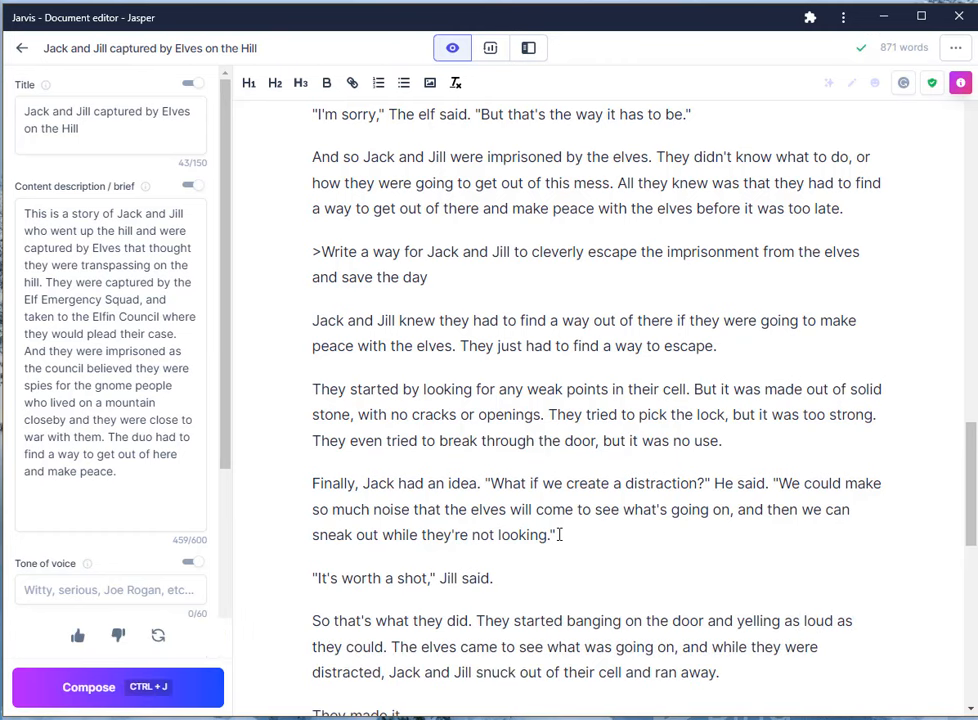
Step: Replace everything from "The elves came to see" onward with "A guard came to the door," and the line "What are you all whining about in there?"
scroll(558, 535, "down", 3)
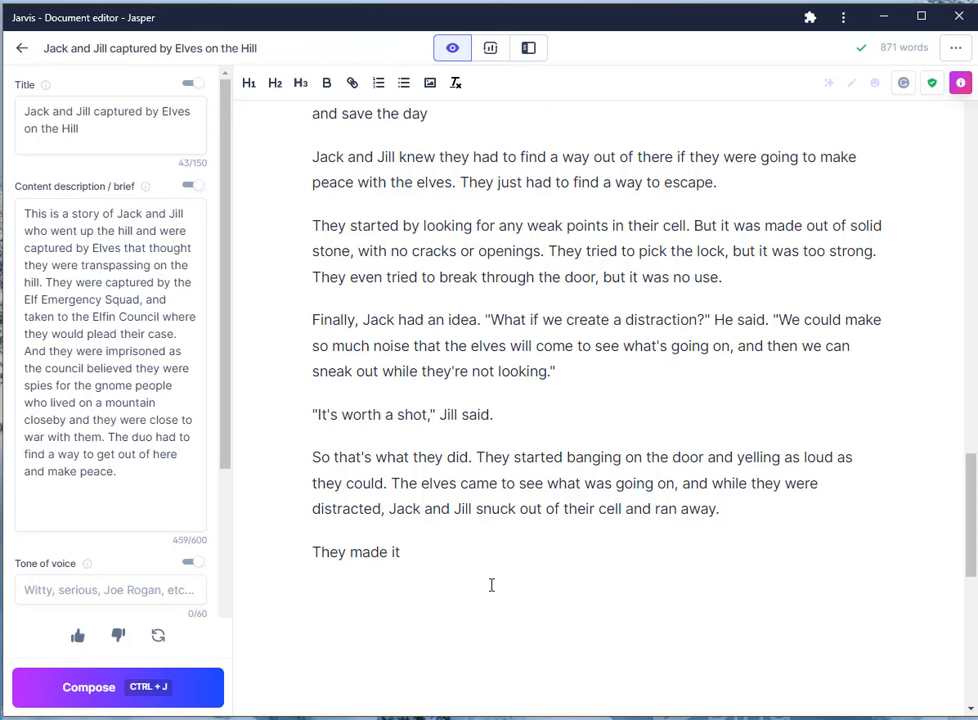
left_click(75, 680)
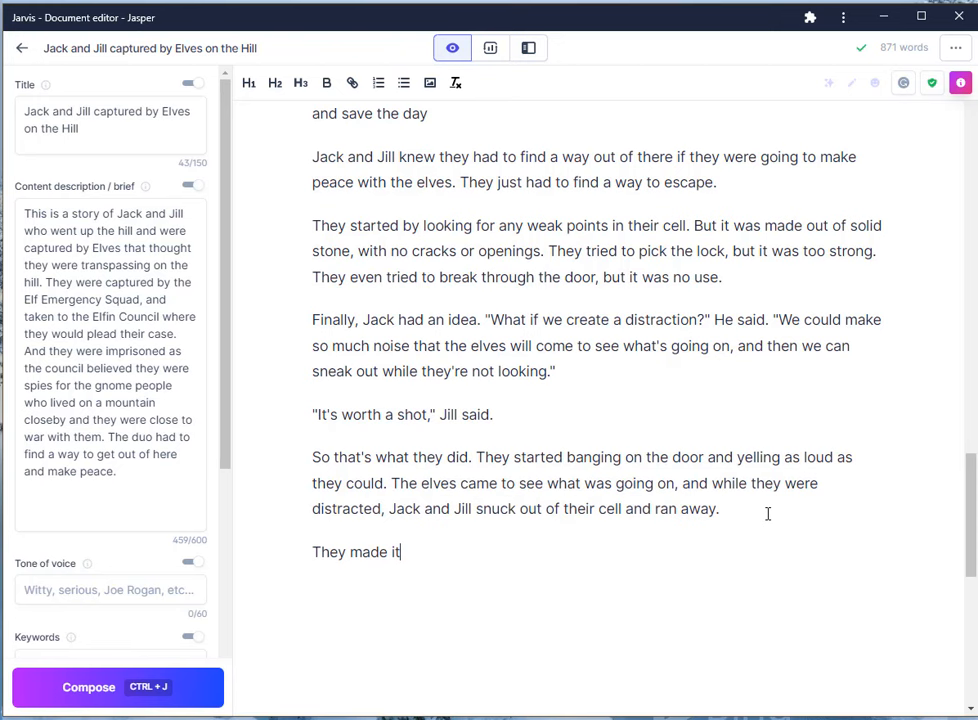
left_click(390, 483, "shift")
key("BackSpace")
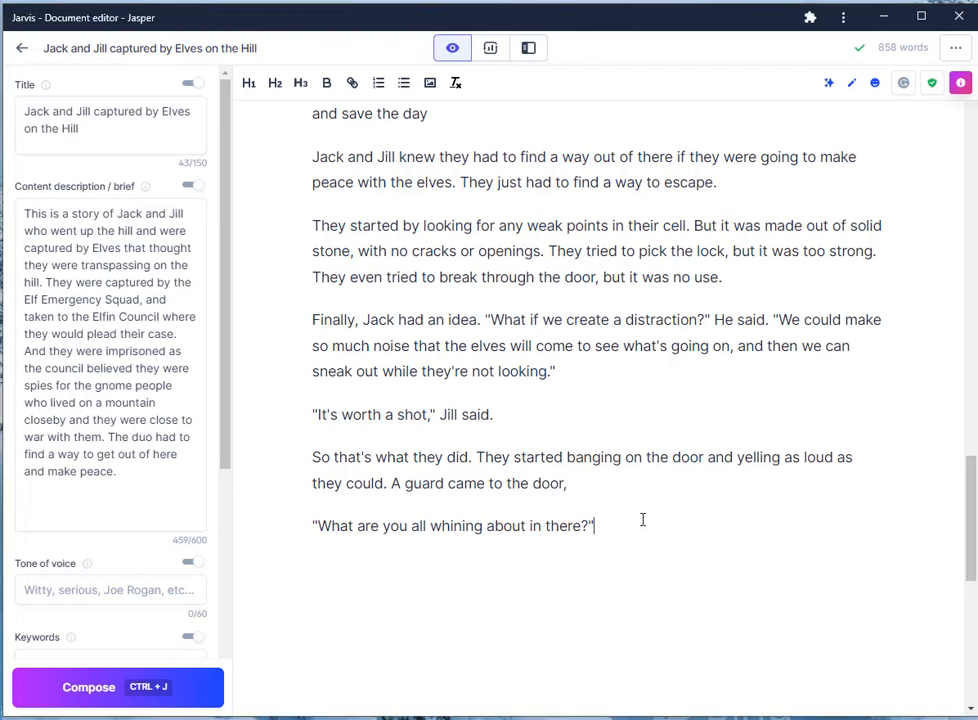
Step: Compose the continuation after the guard's question twice and delete the unfinished line "They ran as fast as they"
key("ctrl+j")
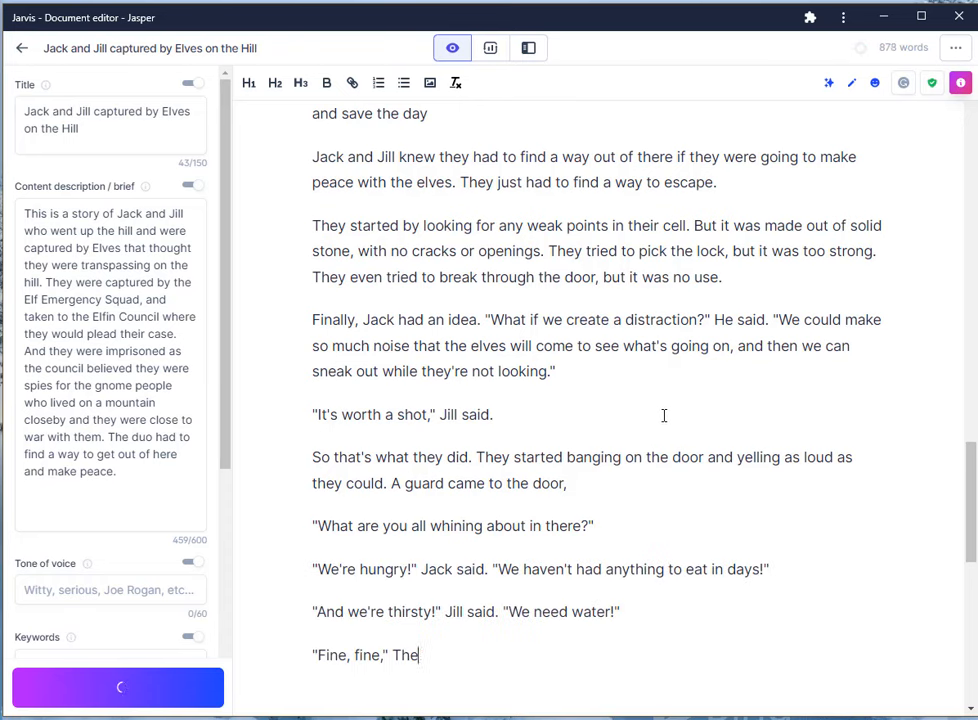
scroll(663, 415, "down", 3)
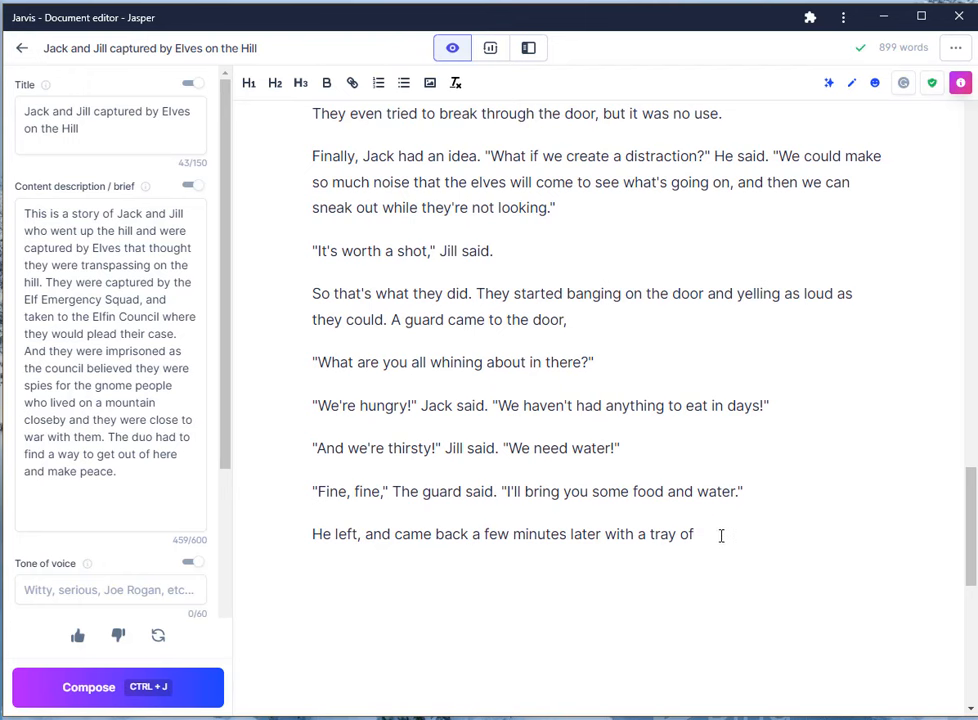
key("ctrl+j")
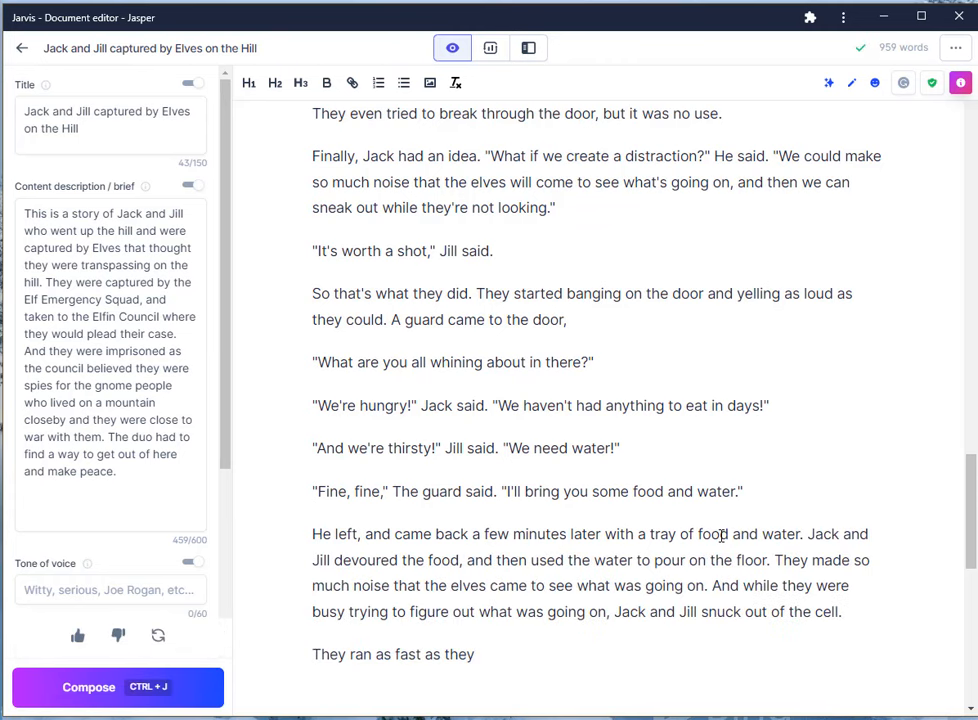
left_click_drag(516, 655, 282, 655)
key("BackSpace")
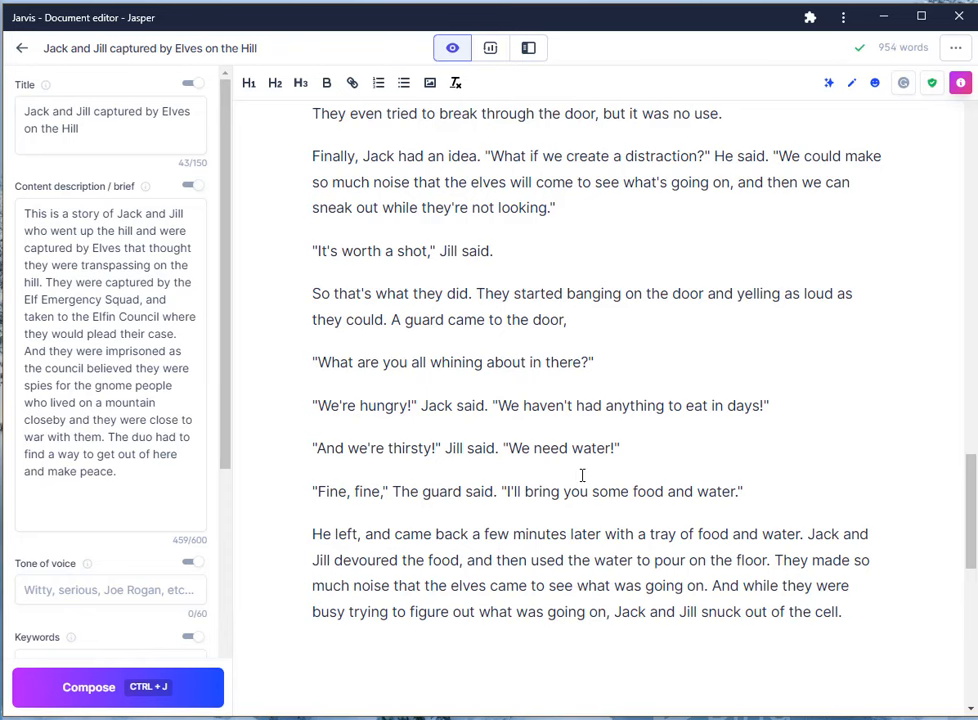
Step: Replace the hungry-and-thirsty exchange with Jack yelling "We know where the gnomes are!" and continue the scene through Jill pickpocketing the keys and their escape
scroll(565, 483, "down", 1)
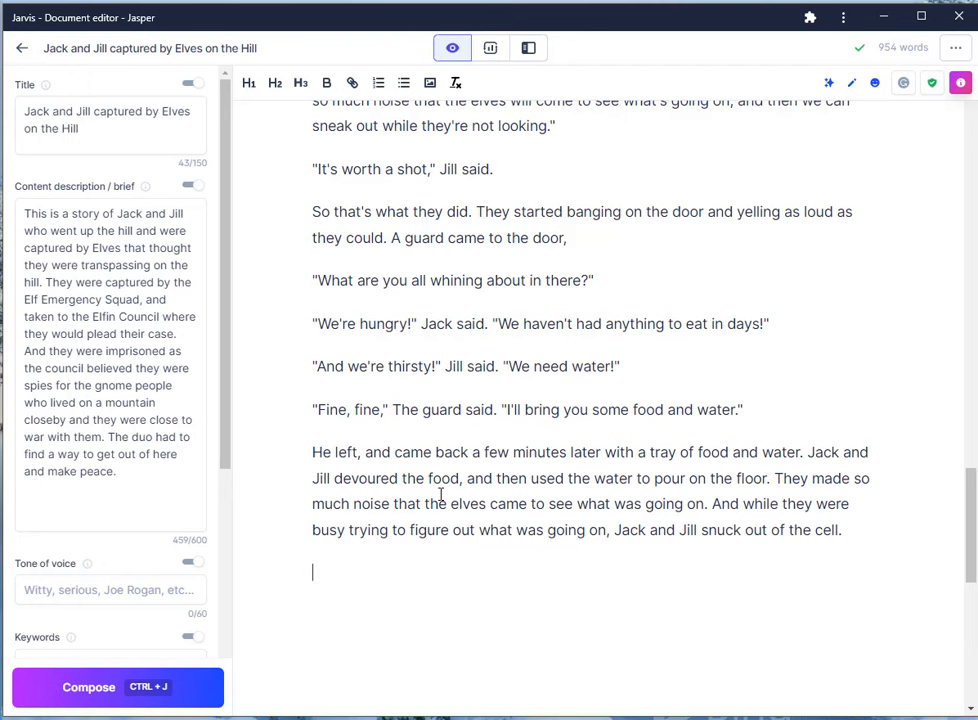
key("Return")
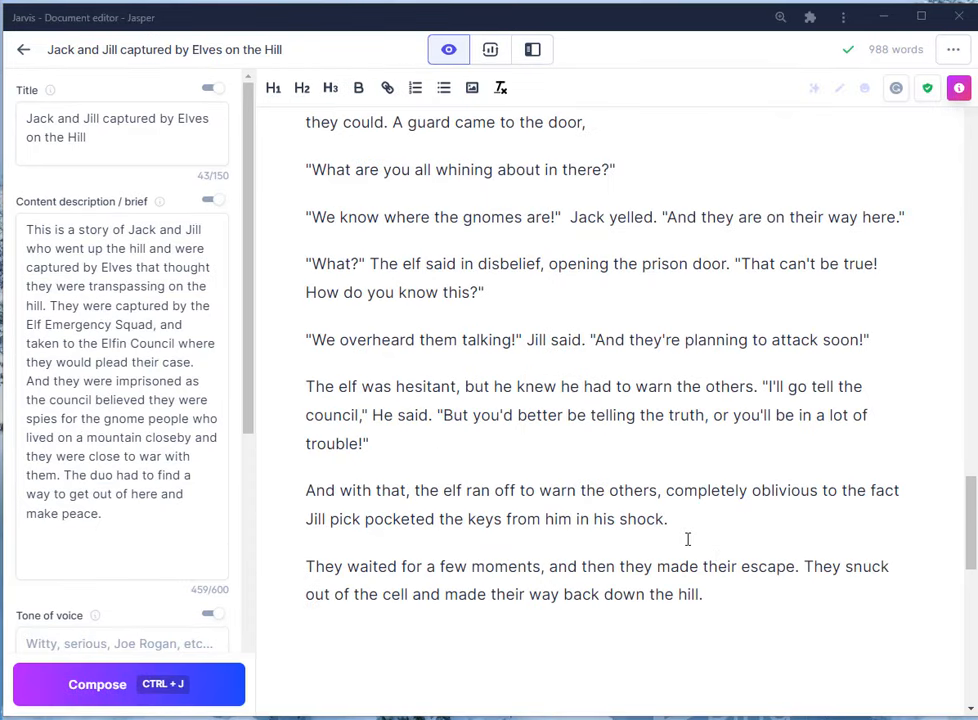
scroll(663, 291, "up", 2)
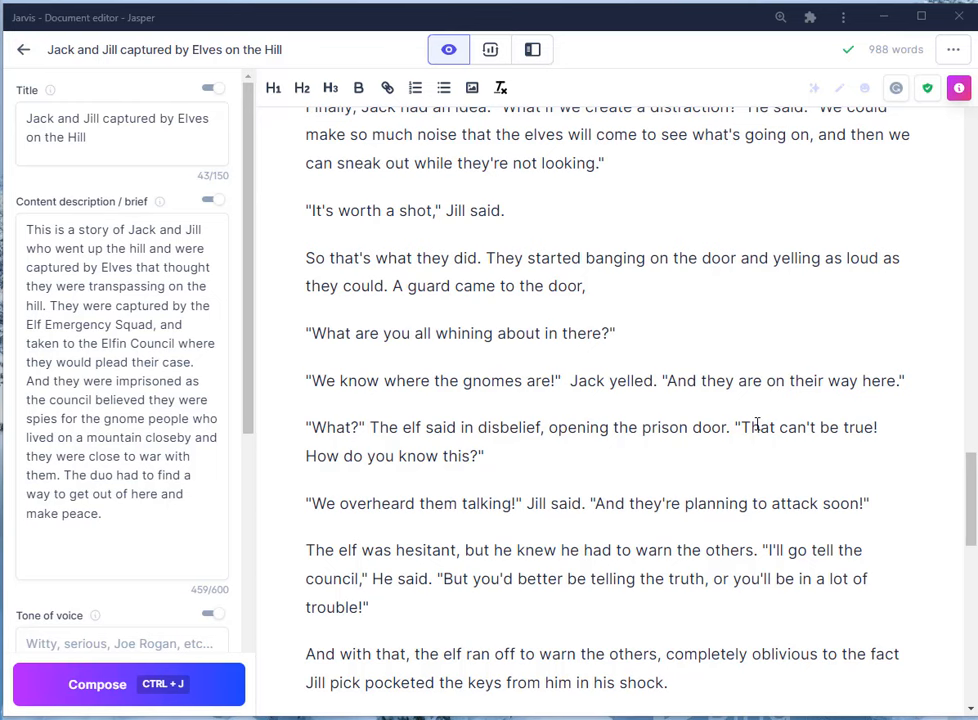
Step: Change the speaker of "We overheard them talking!" to Jack
scroll(750, 425, "down", 2)
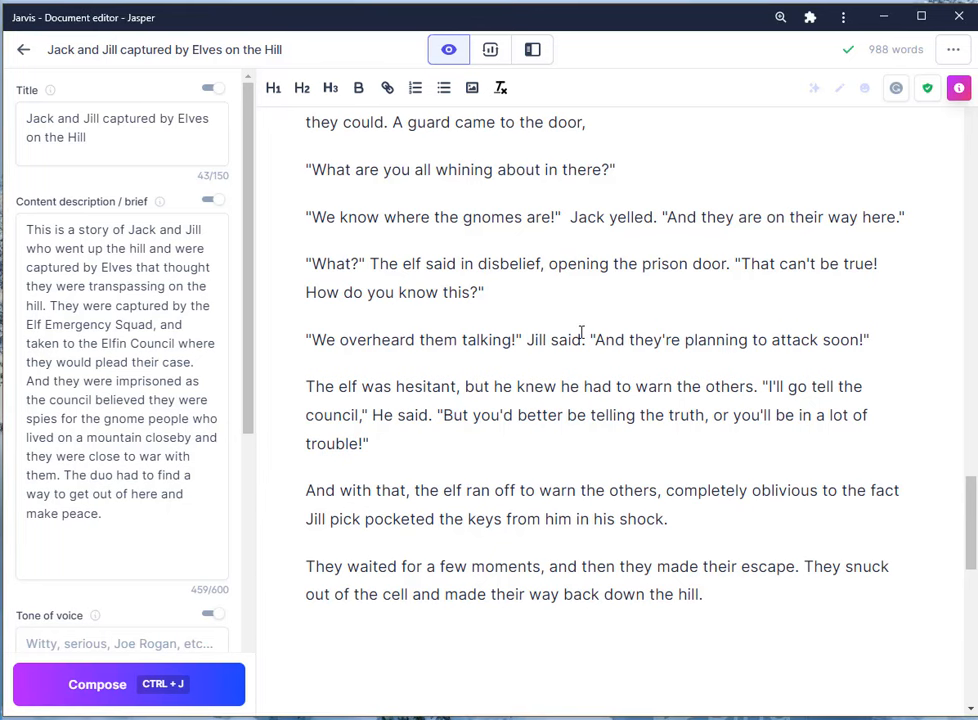
key("BackSpace")
key("BackSpace")
key("BackSpace")
key("BackSpace")
type("Jack")
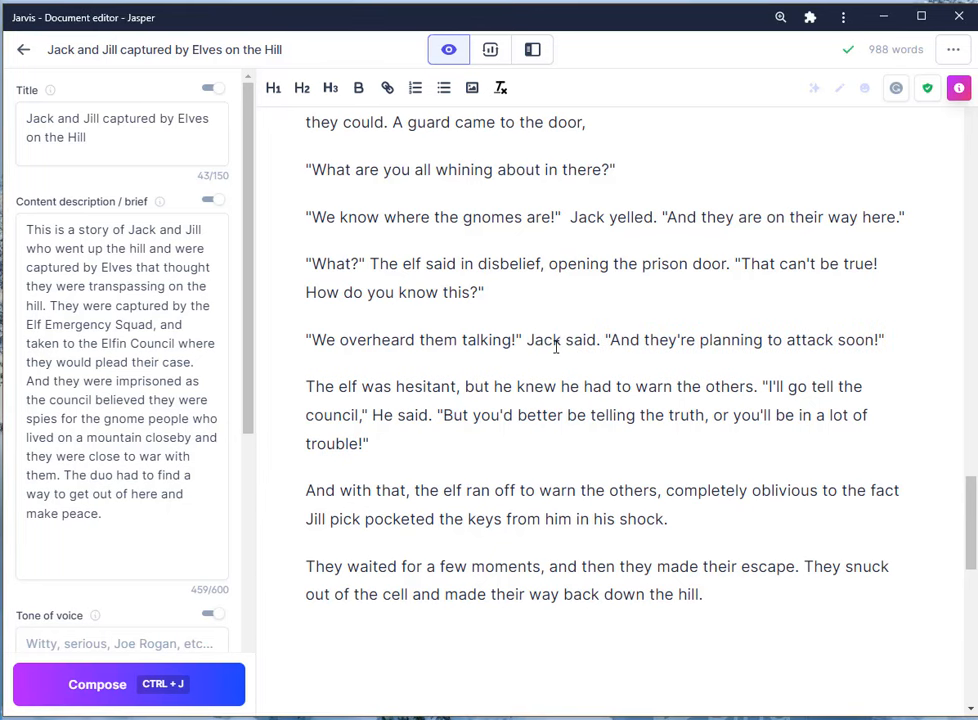
Step: Add the prompt "> Write a heartfelt conclusion to this story" after the escape paragraph and compose the conclusion from it
left_click(633, 447)
left_click(790, 600)
key("Return")
key("Return")
key("BackSpace")
type("<")
key("BackSpace")
type("> Write a ")
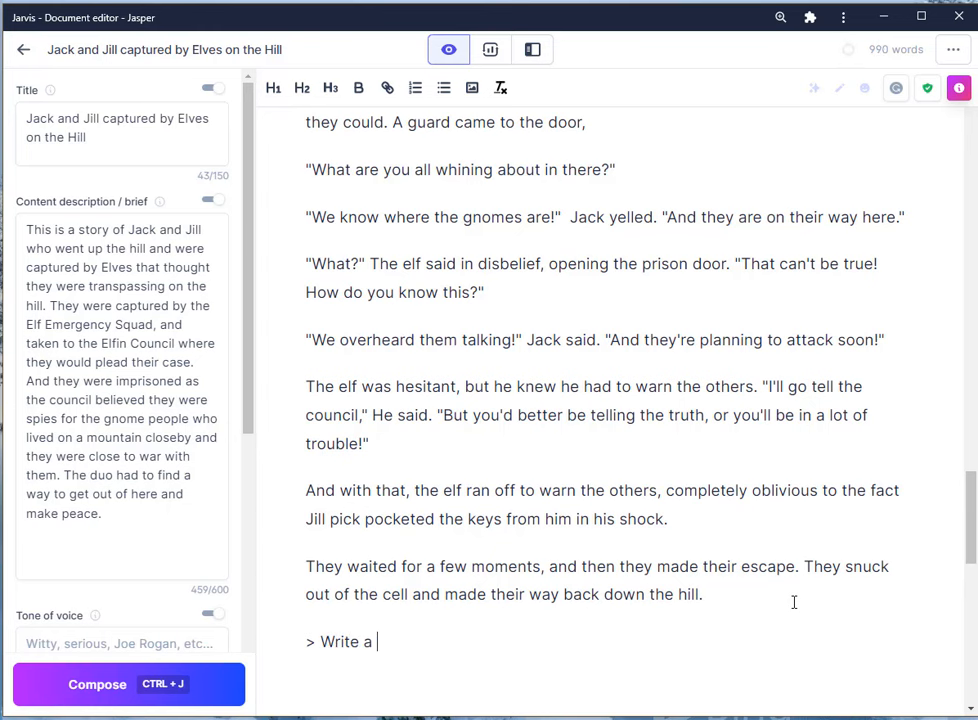
type("heartfelt concl")
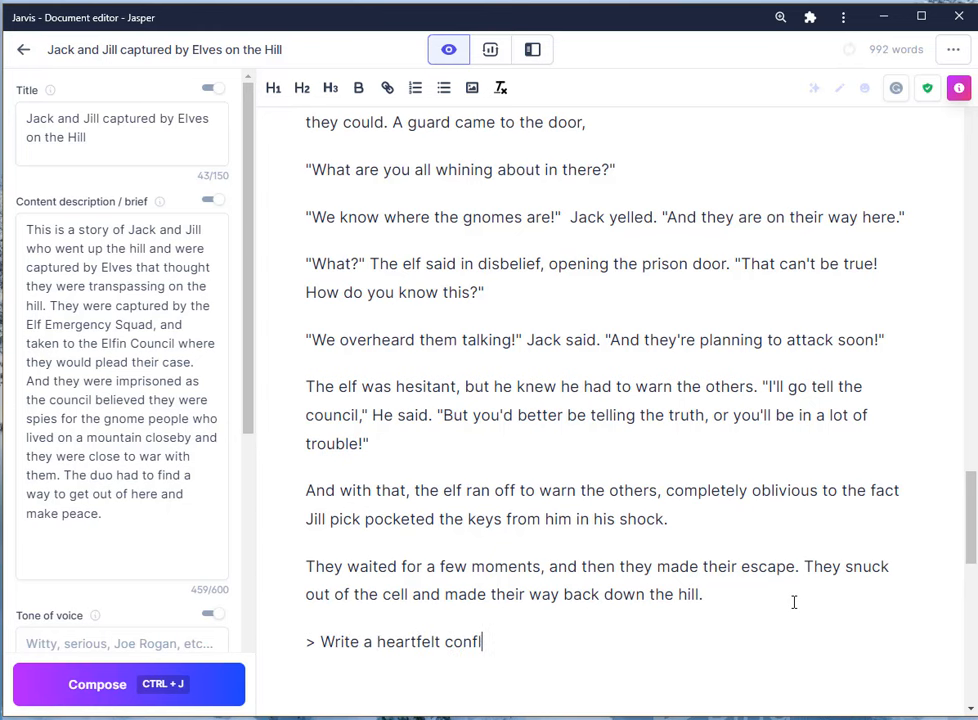
type("usion to th")
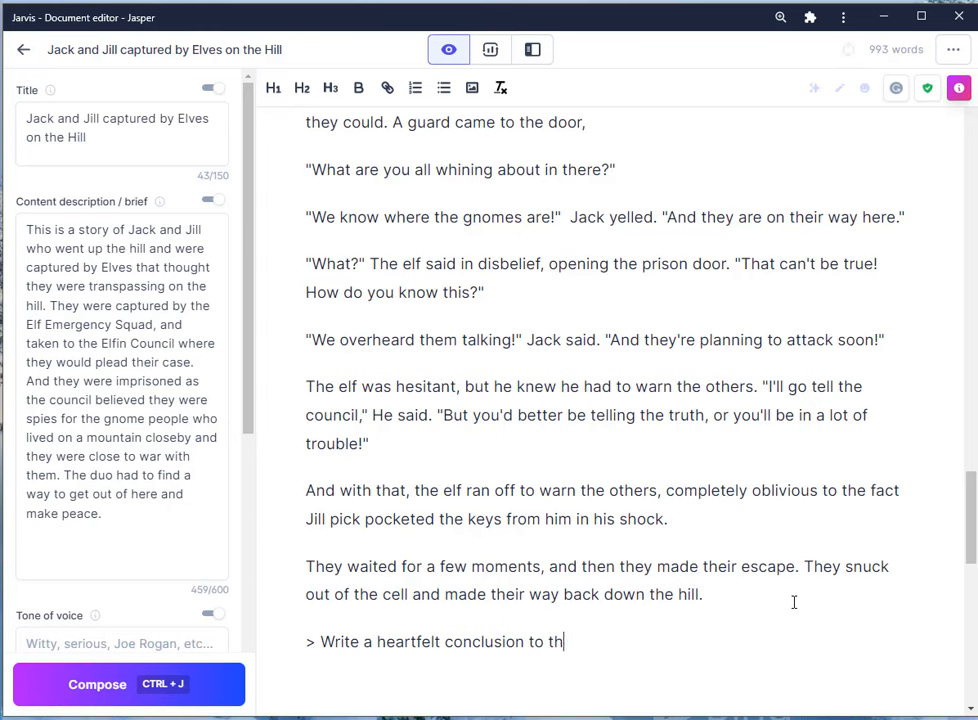
type("is story")
key("ctrl+j")
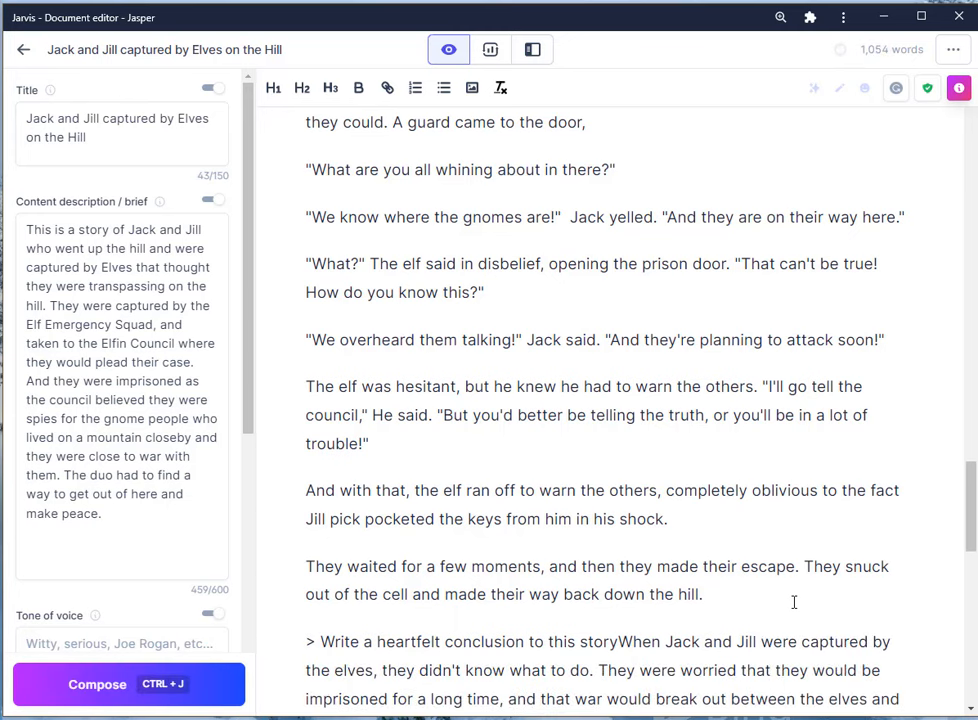
Step: Move the composed conclusion into its own paragraph below the prompt and compose the rest of its unfinished last sentence
scroll(794, 602, "down", 2)
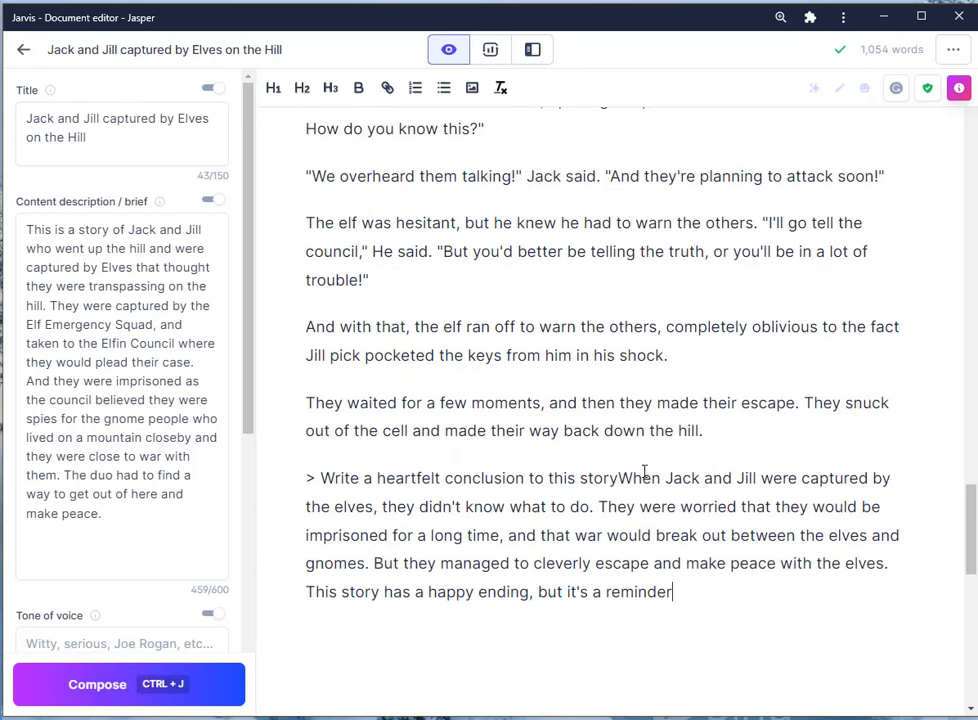
left_click(620, 478)
key("Return")
left_click(945, 607)
key("ctrl+j")
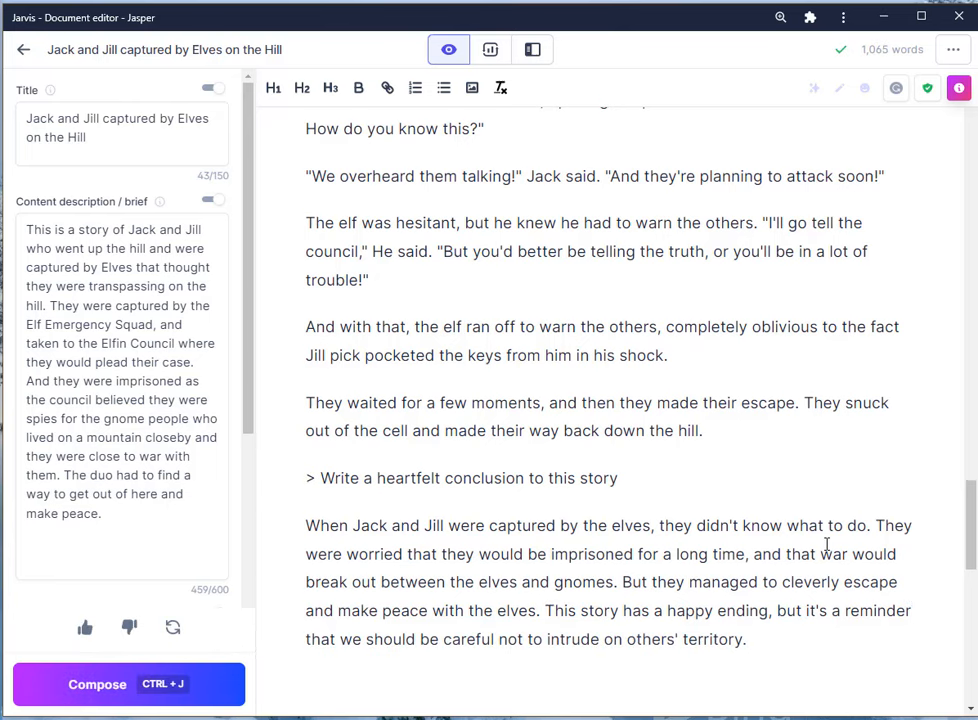
Step: Reword the conclusion prompt to "> Write an exciting conclusion to this story"
scroll(826, 544, "down", 2)
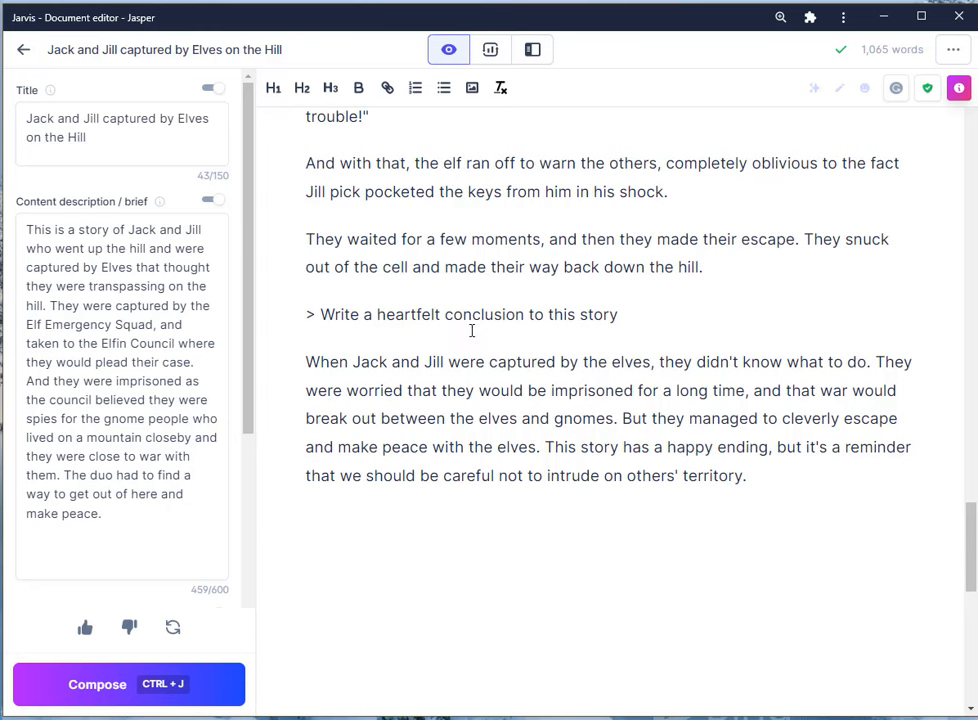
left_click_drag(439, 316, 376, 316)
key("BackSpace")
key("BackSpace")
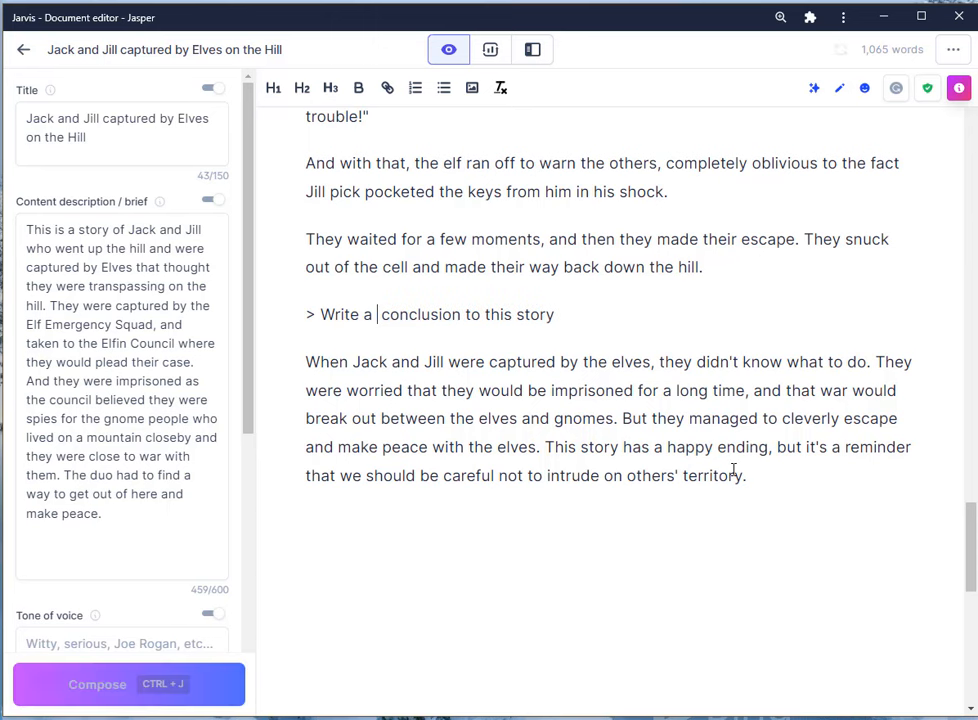
type("n exciting")
key("BackSpace")
key("BackSpace")
key("BackSpace")
key("BackSpace")
key("BackSpace")
key("BackSpace")
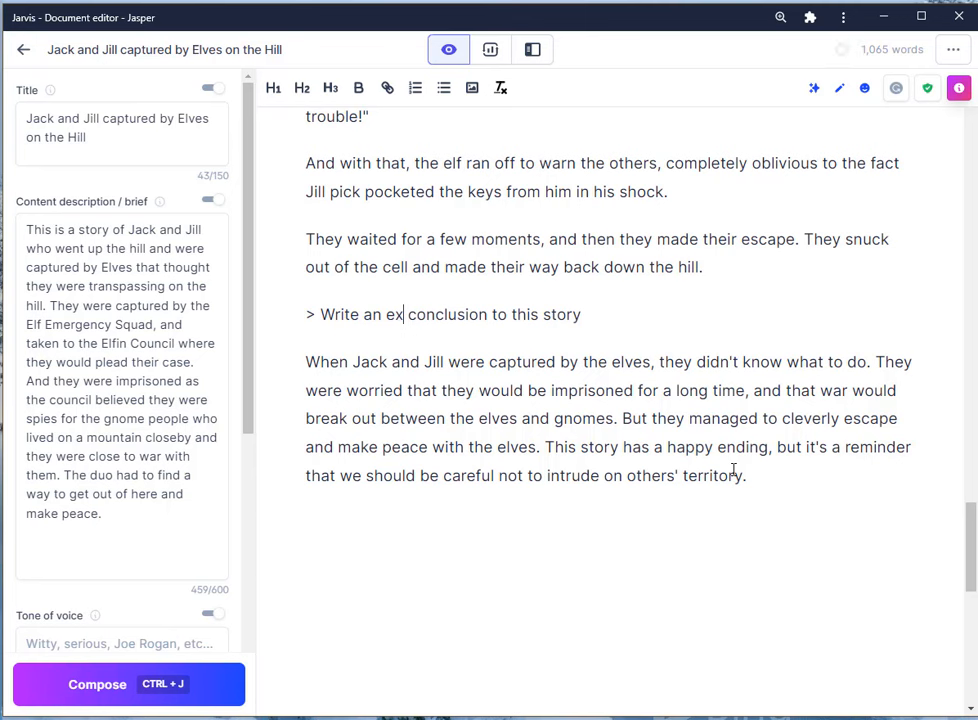
type("citing")
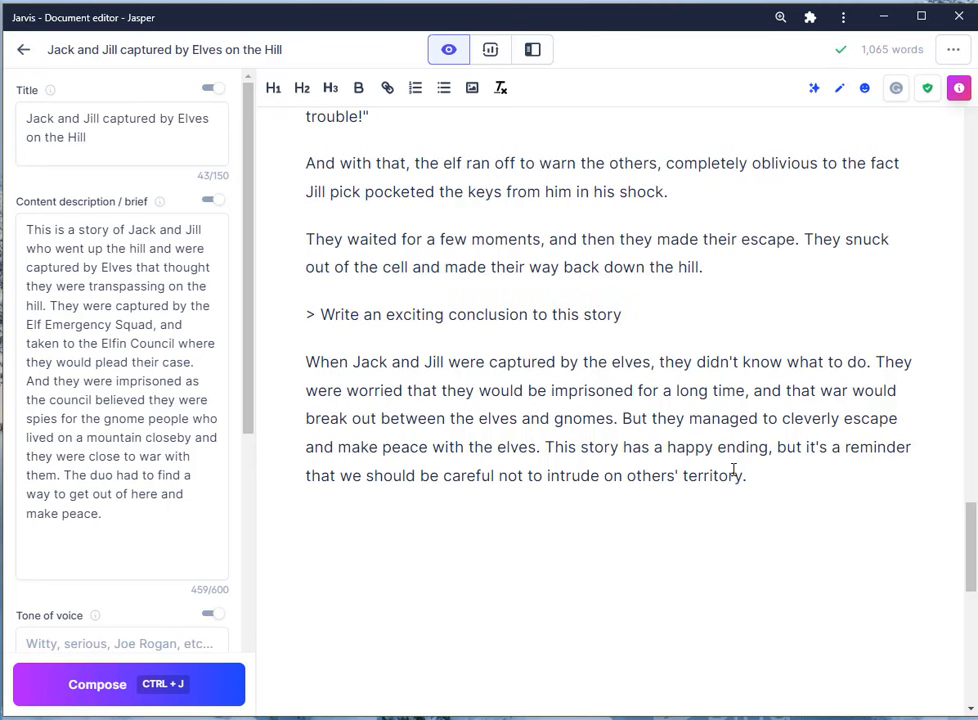
Step: Compose an alternative conclusion from the "exciting conclusion" prompt and separate it from the prompt line
left_click(663, 305)
key("ctrl+j")
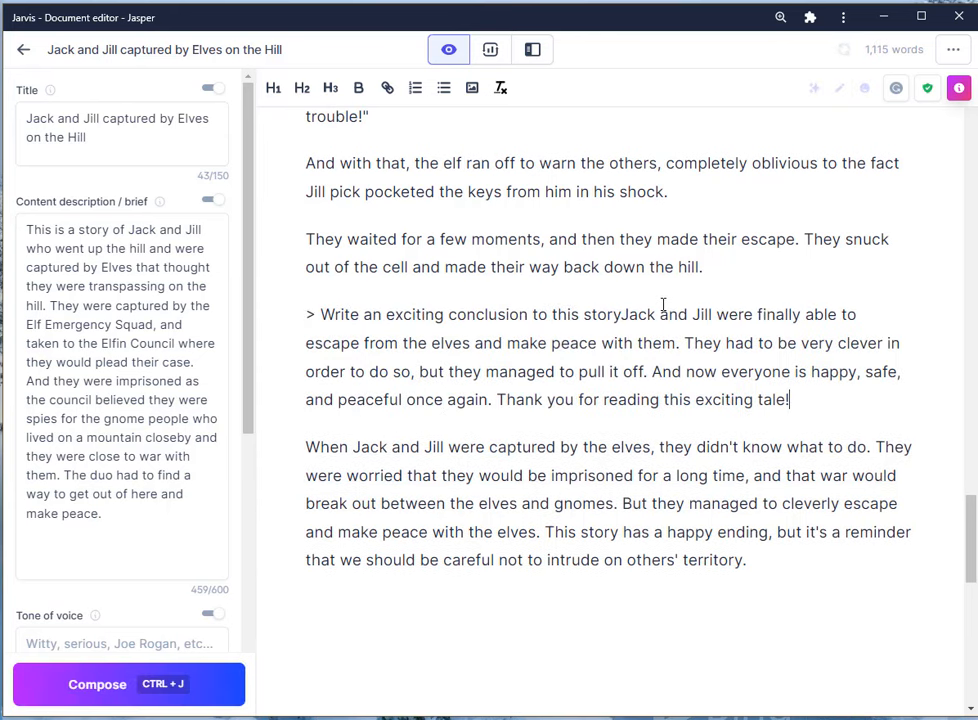
left_click(622, 314)
key("Return")
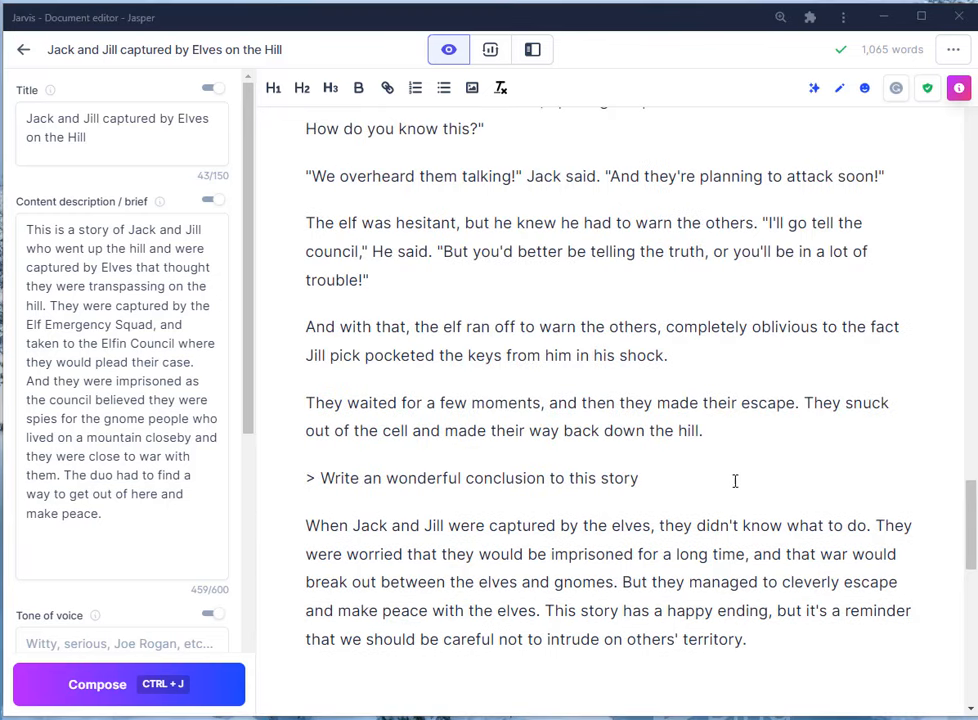
Step: Compose a conclusion from the "wonderful conclusion" prompt and delete the story summary it inserts
left_click(709, 484)
key("ctrl+j")
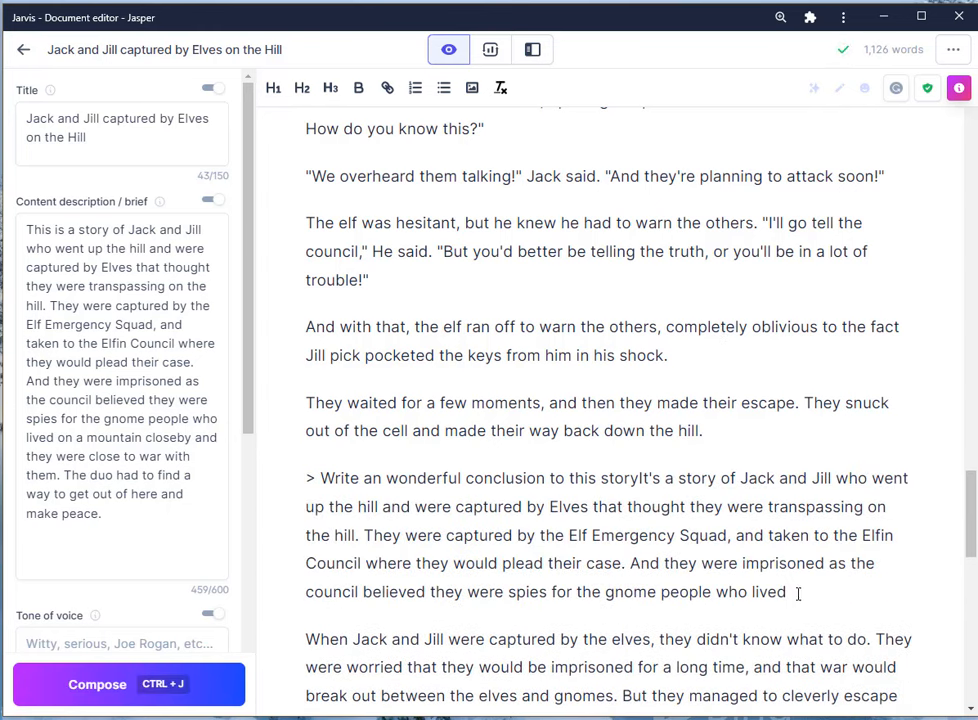
left_click_drag(810, 594, 641, 478)
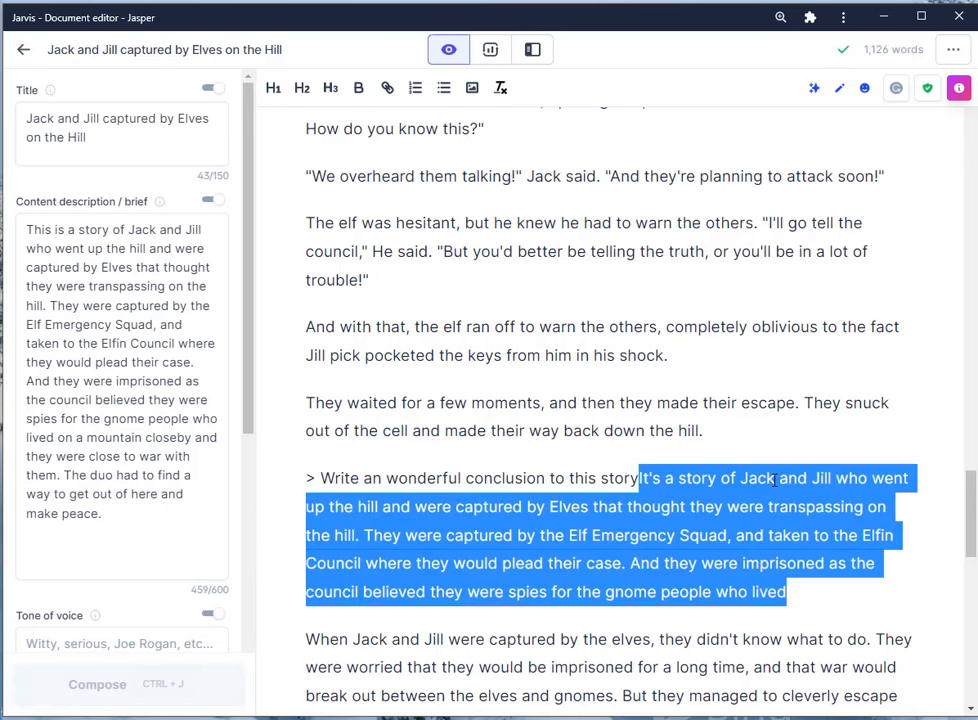
key("BackSpace")
Step: Delete the word "story" from the end of the "wonderful conclusion" prompt
key("BackSpace")
key("BackSpace")
key("BackSpace")
key("BackSpace")
key("BackSpace")
key("BackSpace")
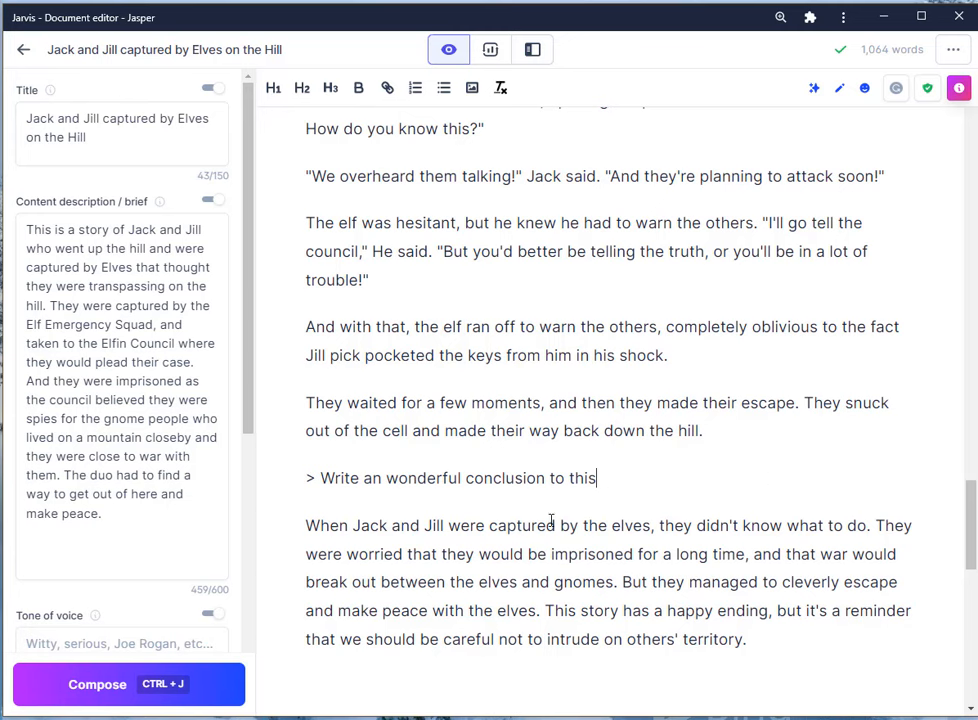
Step: Review the conclusion paragraph and the prison escape scene, from Jack's distraction idea to the return down the hill
left_click(702, 582)
left_click(305, 525)
left_click(784, 631)
left_click(699, 349)
scroll(736, 312, "up", 7)
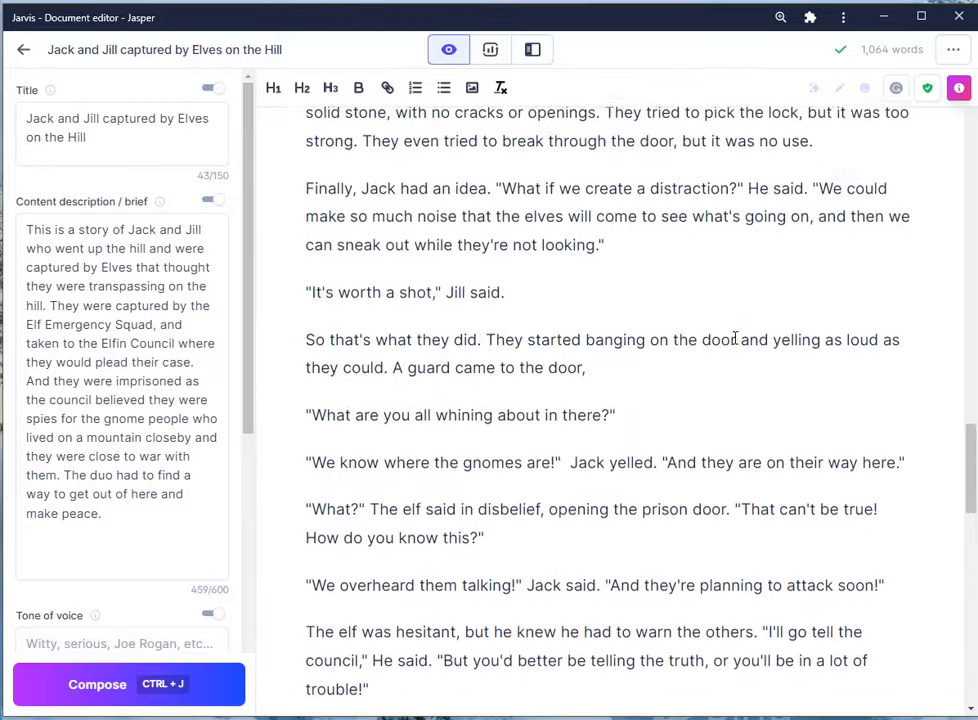
scroll(729, 345, "down", 5)
scroll(714, 356, "down", 3)
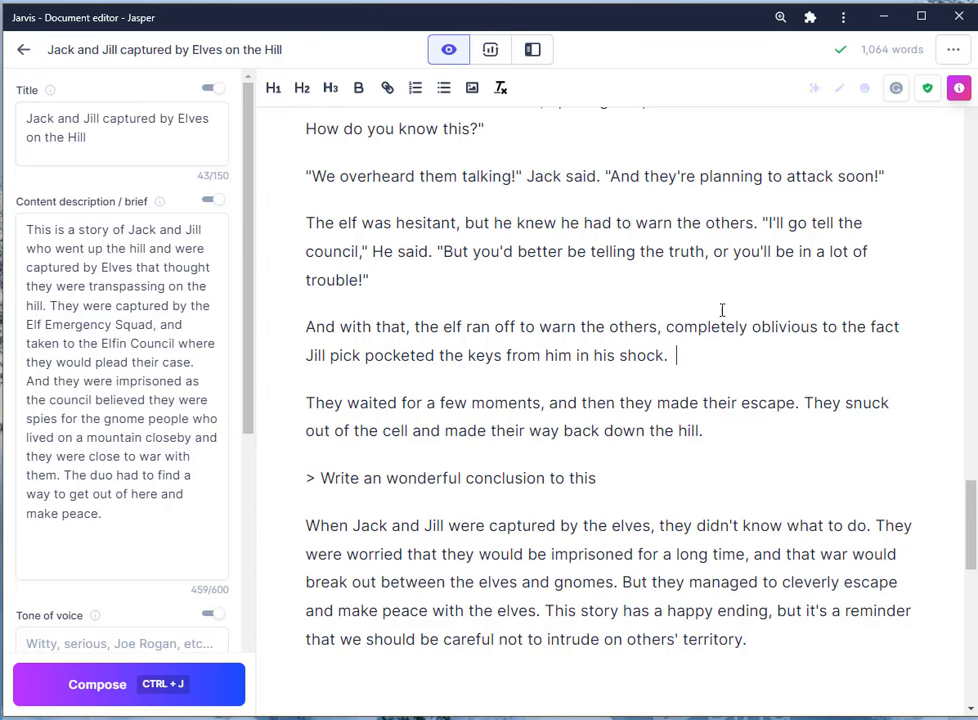
left_click(739, 431)
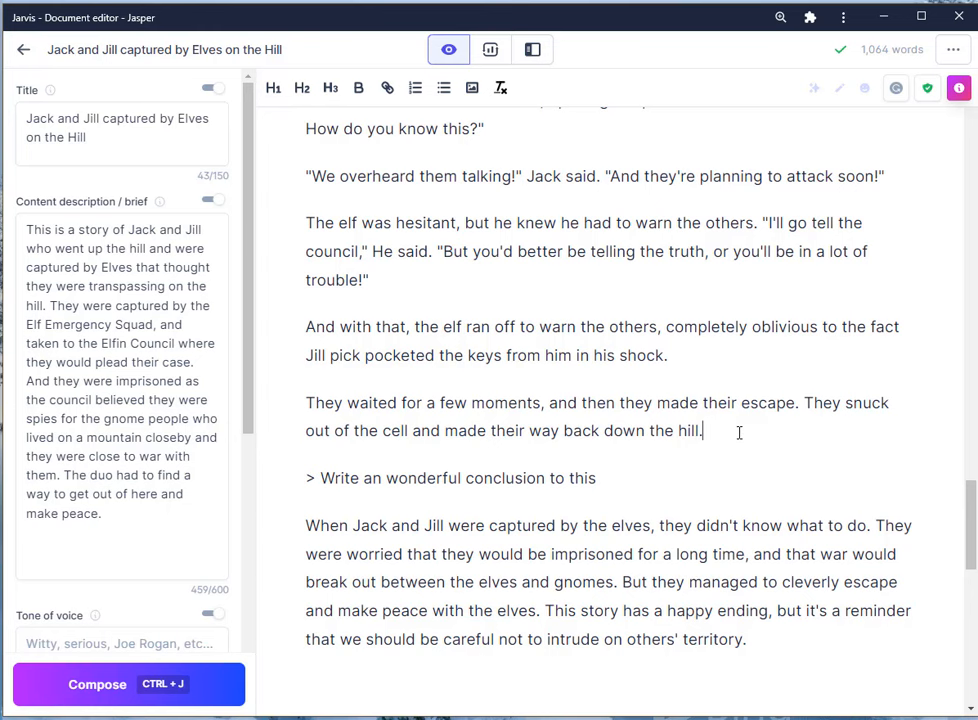